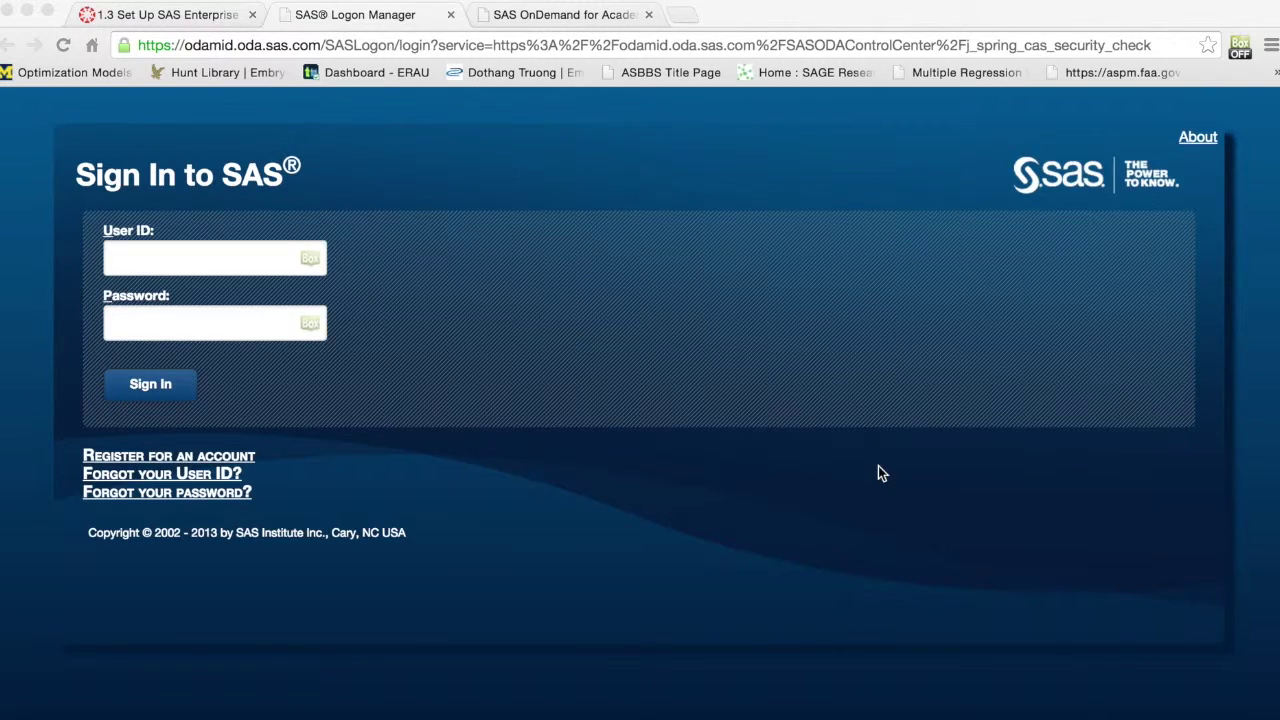
# - Bring up the SAS OnDemand for Academics dashboard and scroll through it
pyautogui.click(568, 16)
pyautogui.scroll(-1, 741, 391)
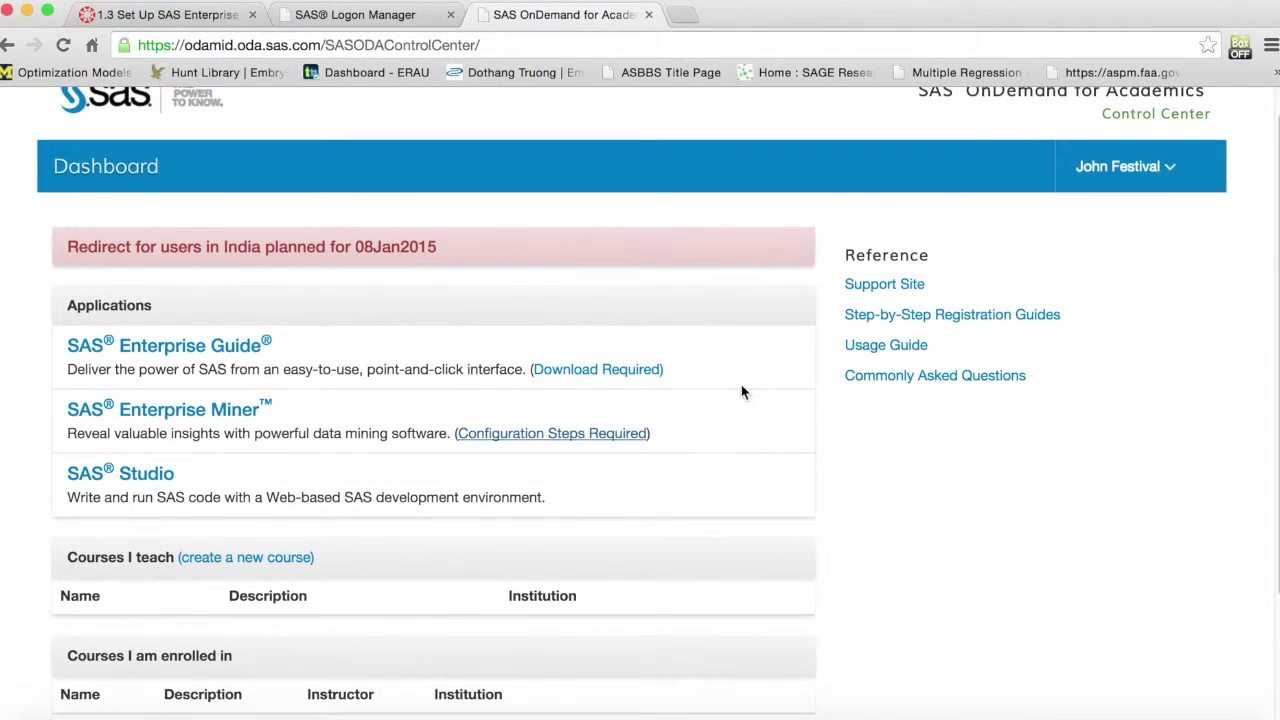
pyautogui.scroll(-2, 741, 391)
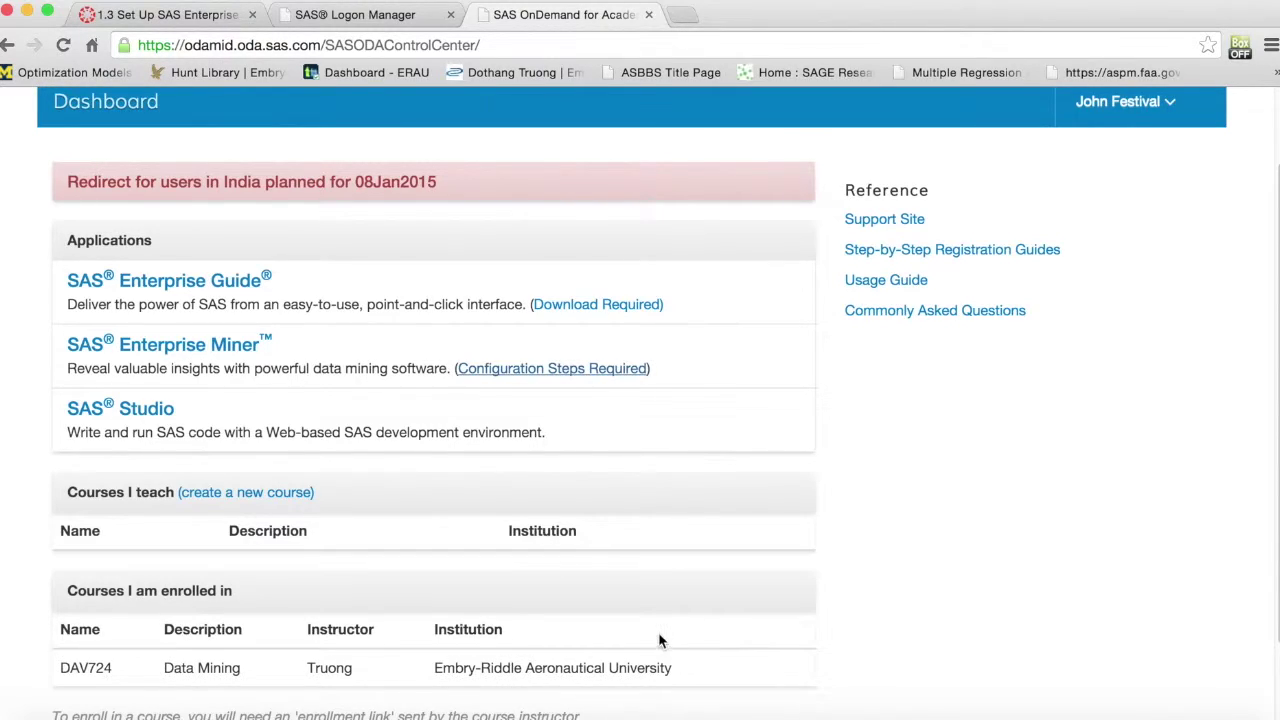
pyautogui.scroll(1, 658, 640)
pyautogui.scroll(1, 658, 640)
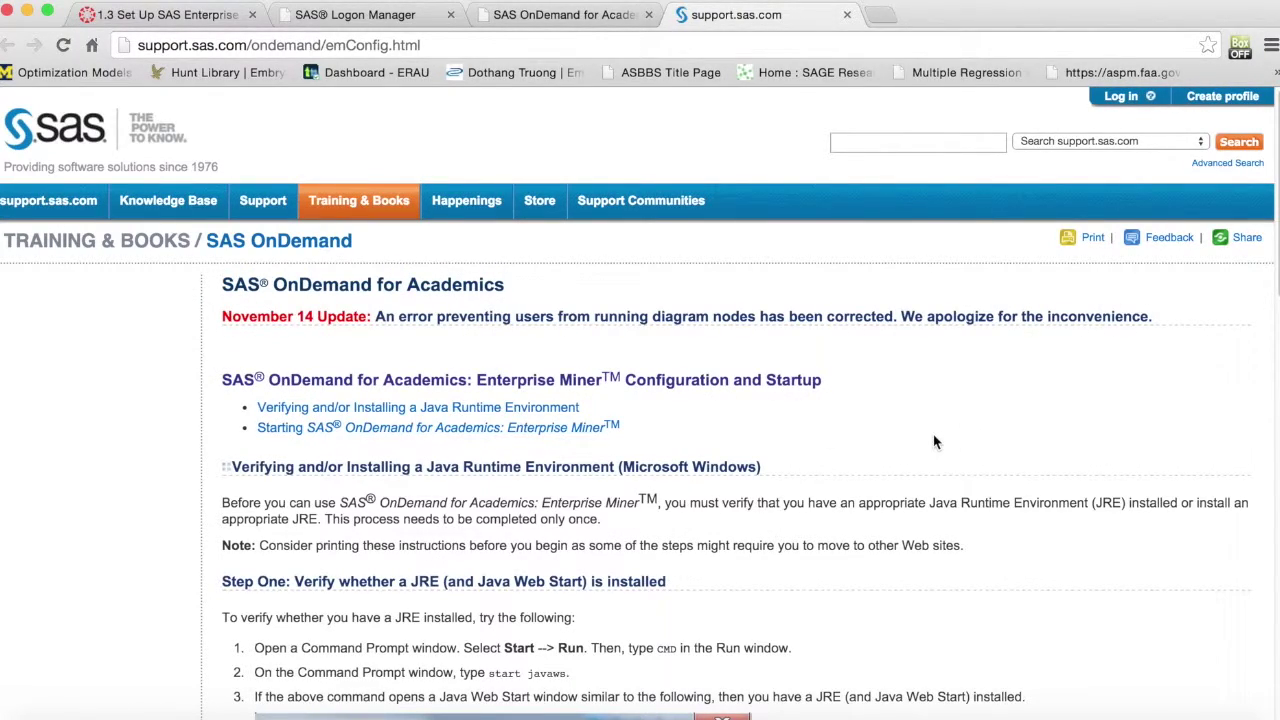
pyautogui.scroll(-1, 933, 434)
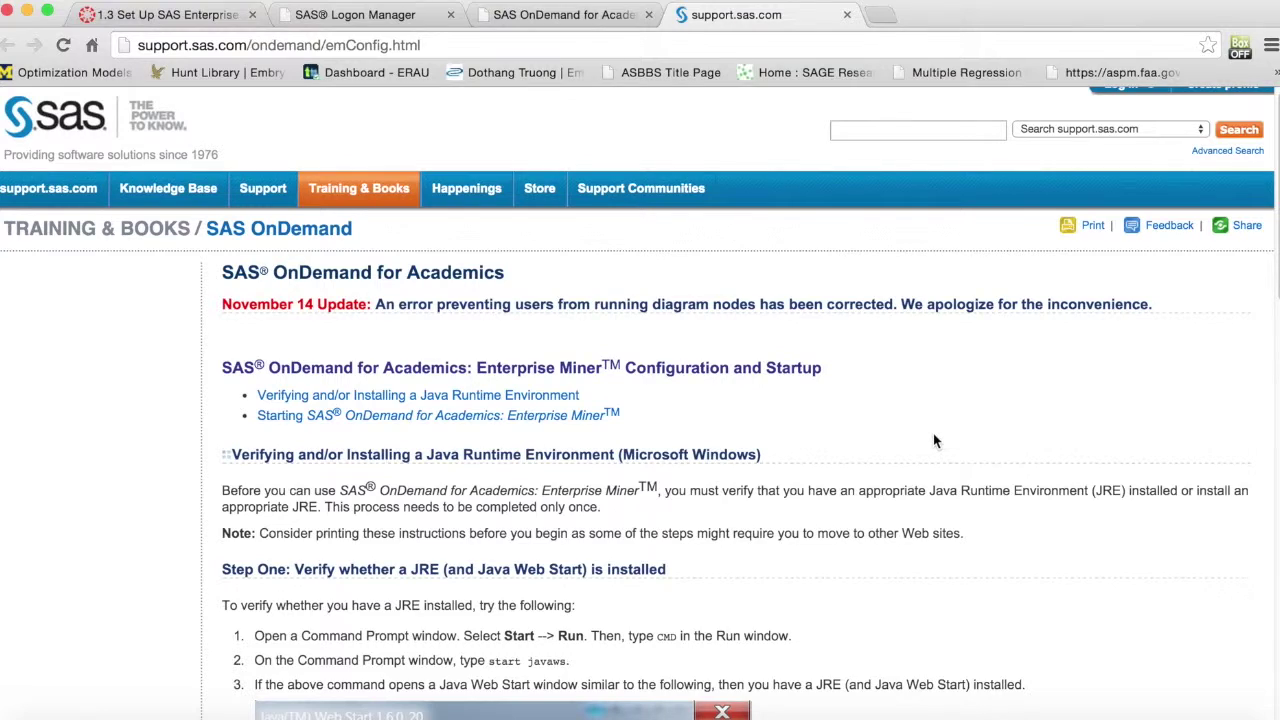
pyautogui.scroll(-1, 933, 440)
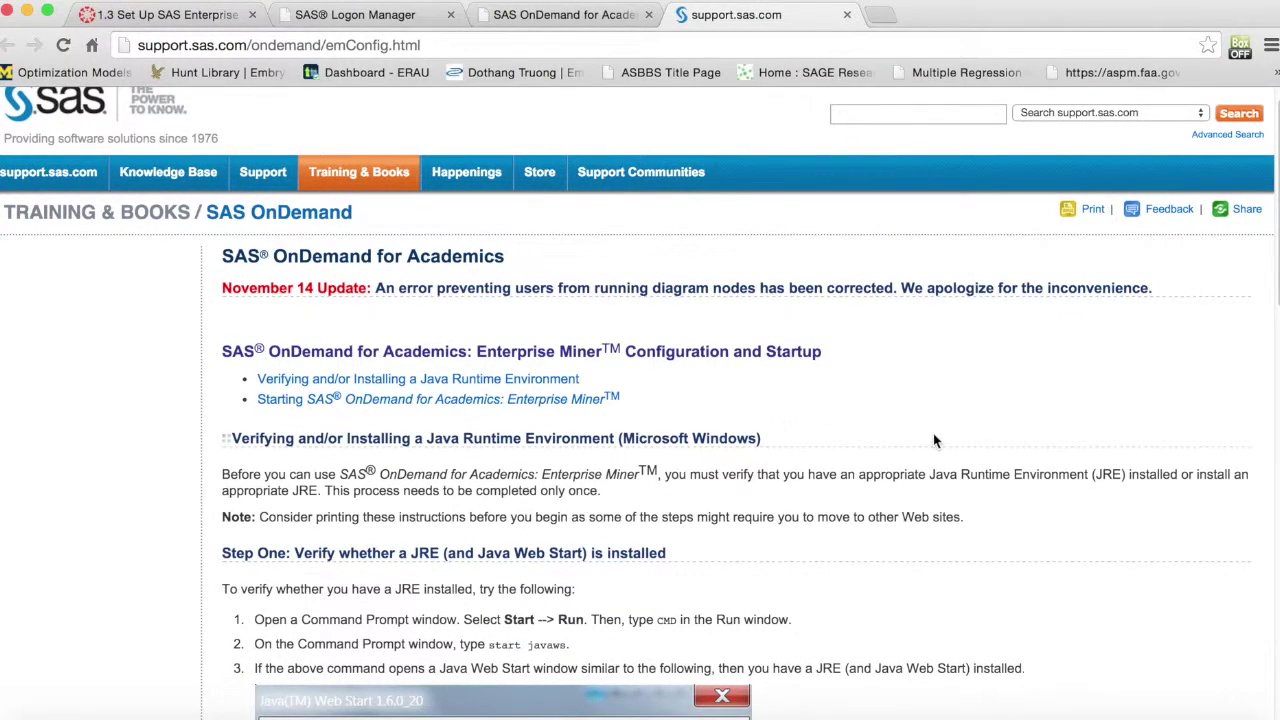
pyautogui.scroll(-2, 933, 440)
pyautogui.scroll(-2, 933, 440)
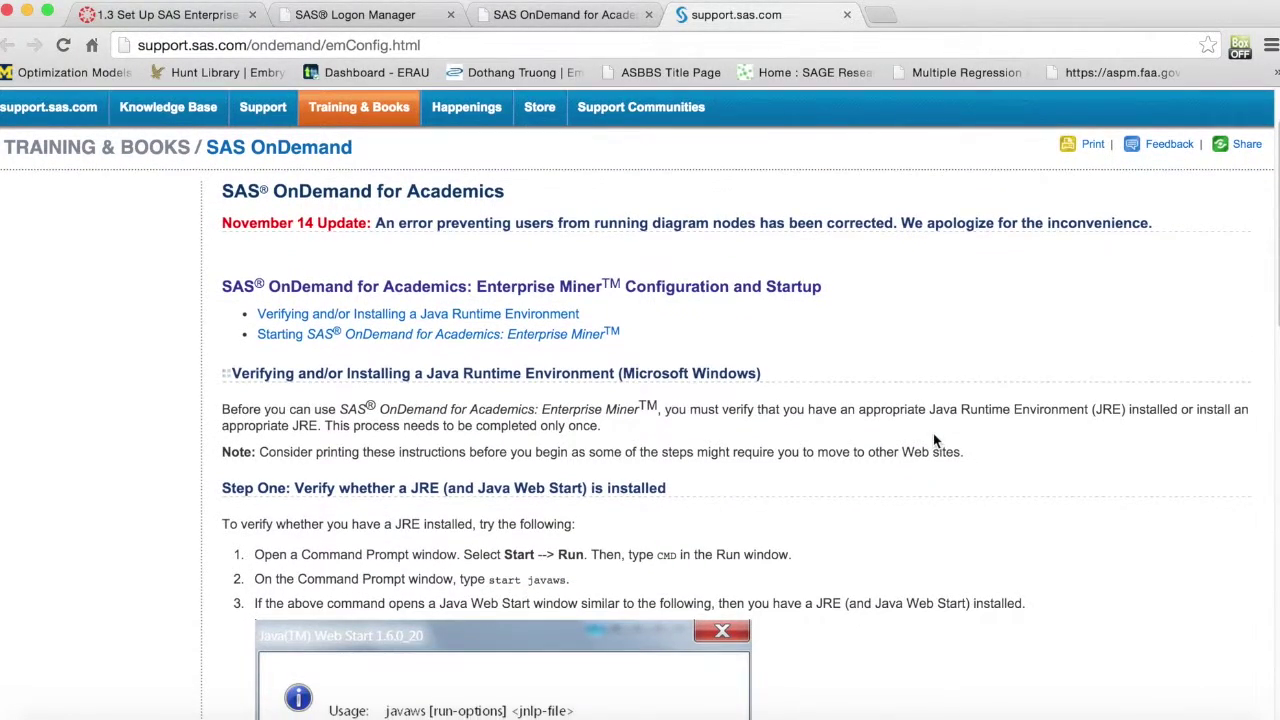
pyautogui.scroll(-3, 933, 440)
pyautogui.scroll(-2, 933, 440)
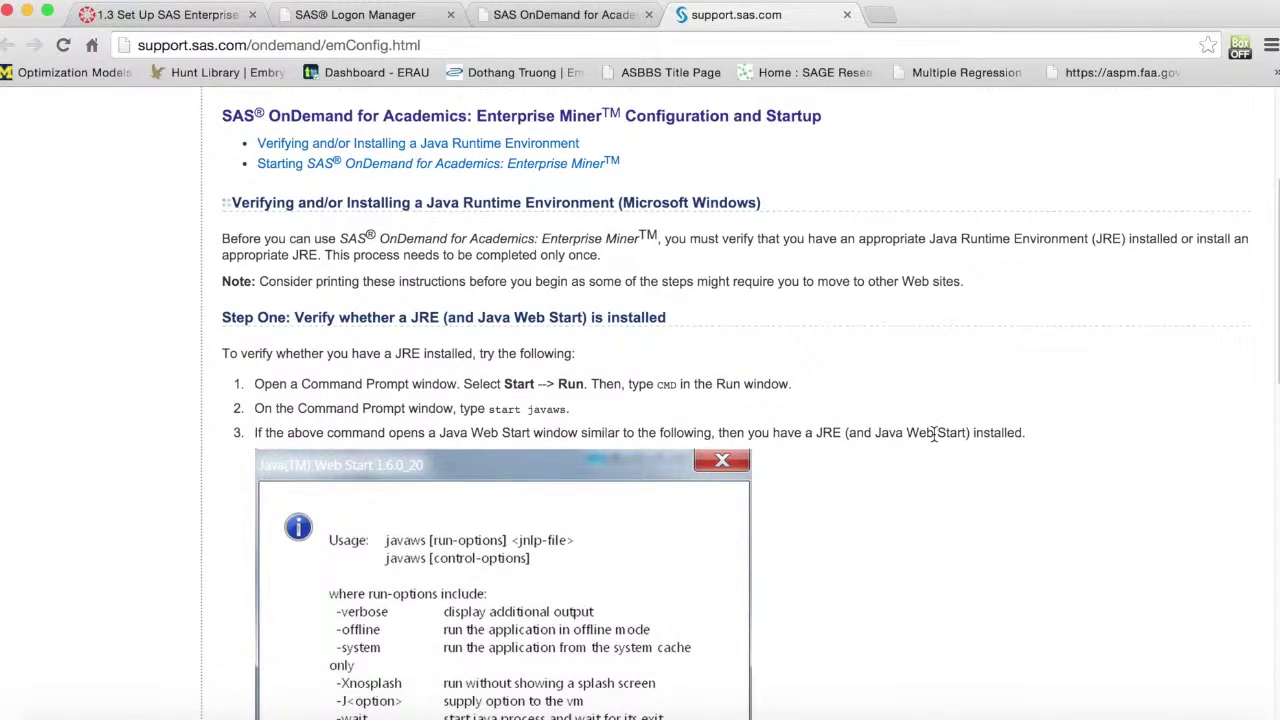
pyautogui.scroll(-1, 933, 435)
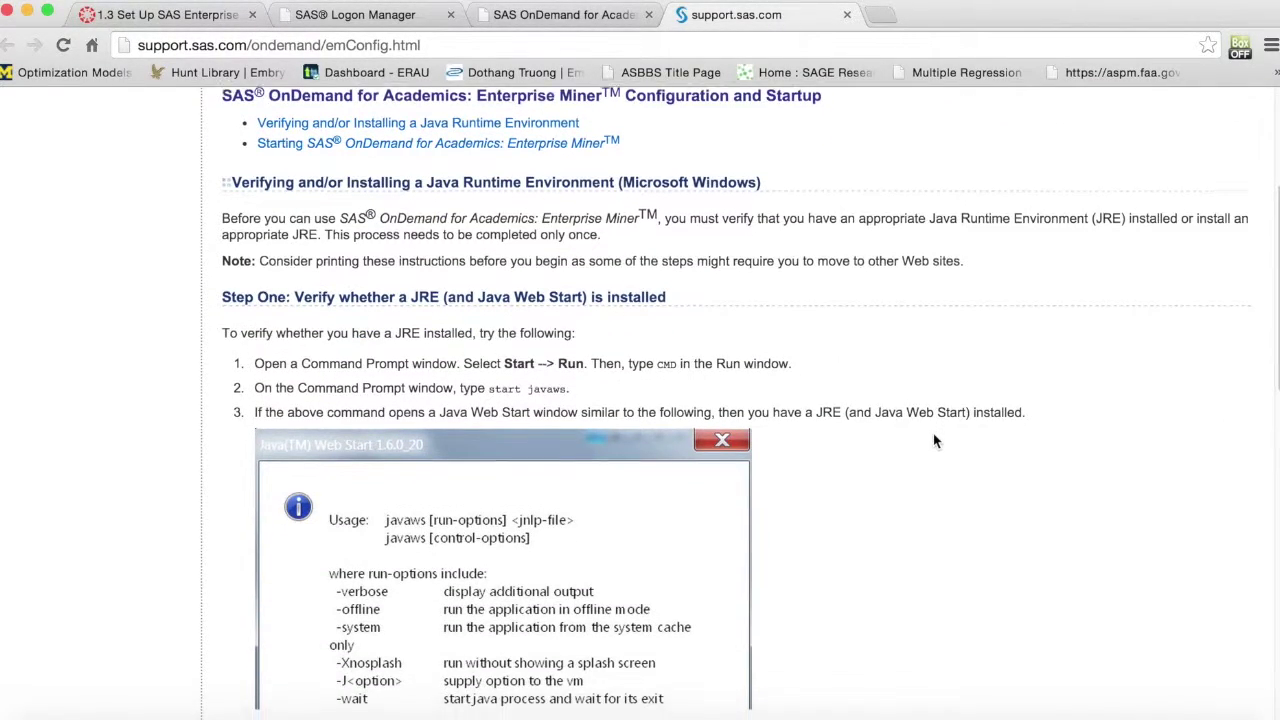
pyautogui.scroll(-2, 933, 435)
pyautogui.scroll(-4, 933, 435)
pyautogui.scroll(-3, 935, 441)
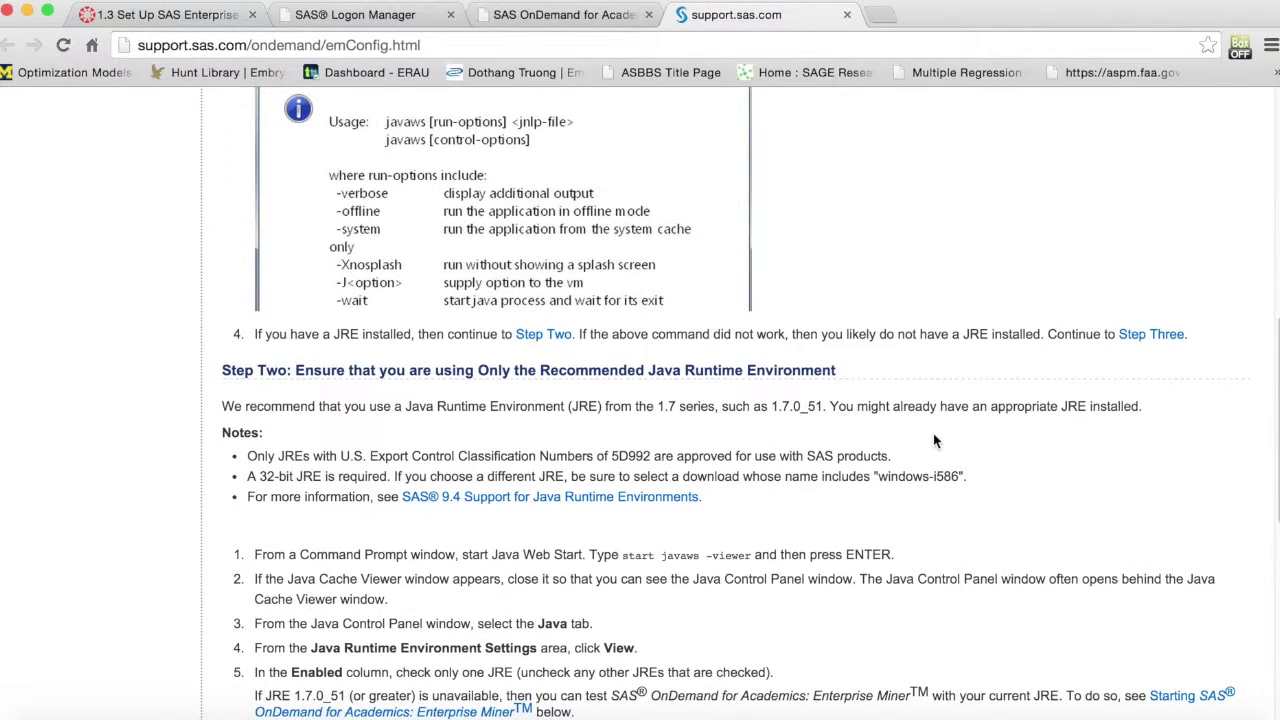
pyautogui.scroll(-1, 935, 441)
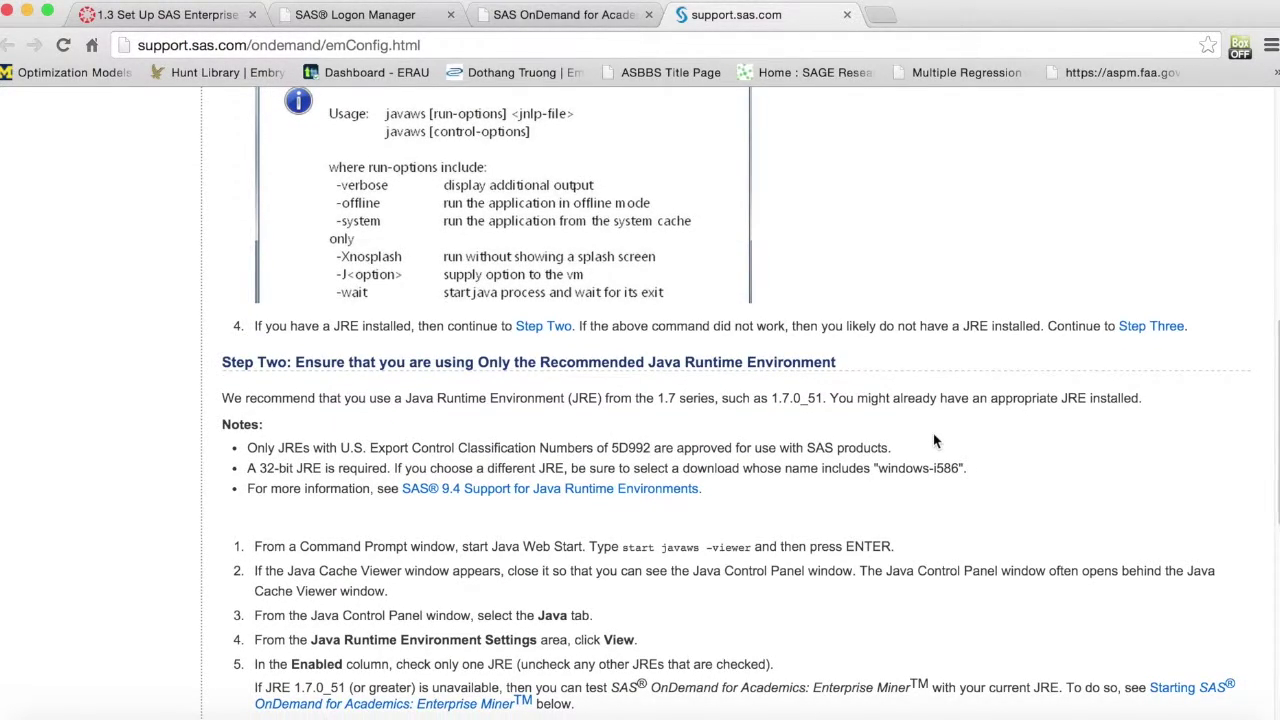
pyautogui.scroll(-3, 933, 433)
pyautogui.scroll(-1, 933, 433)
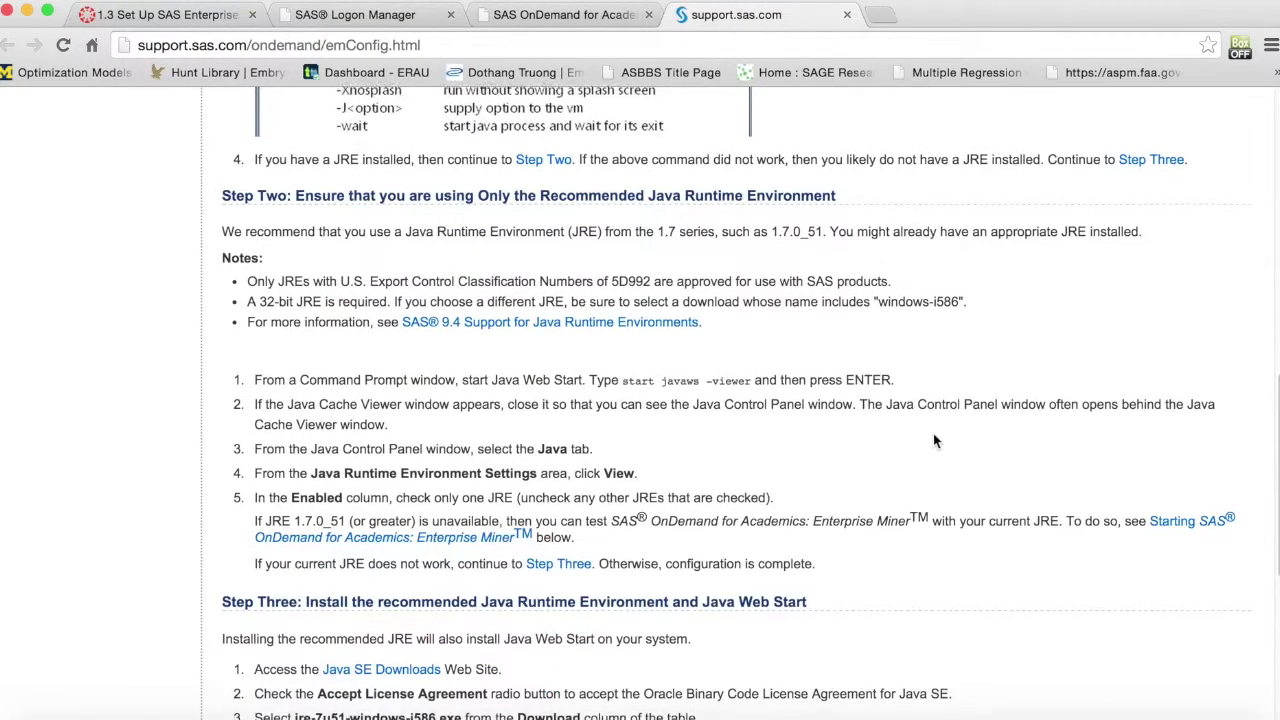
pyautogui.scroll(-6, 933, 433)
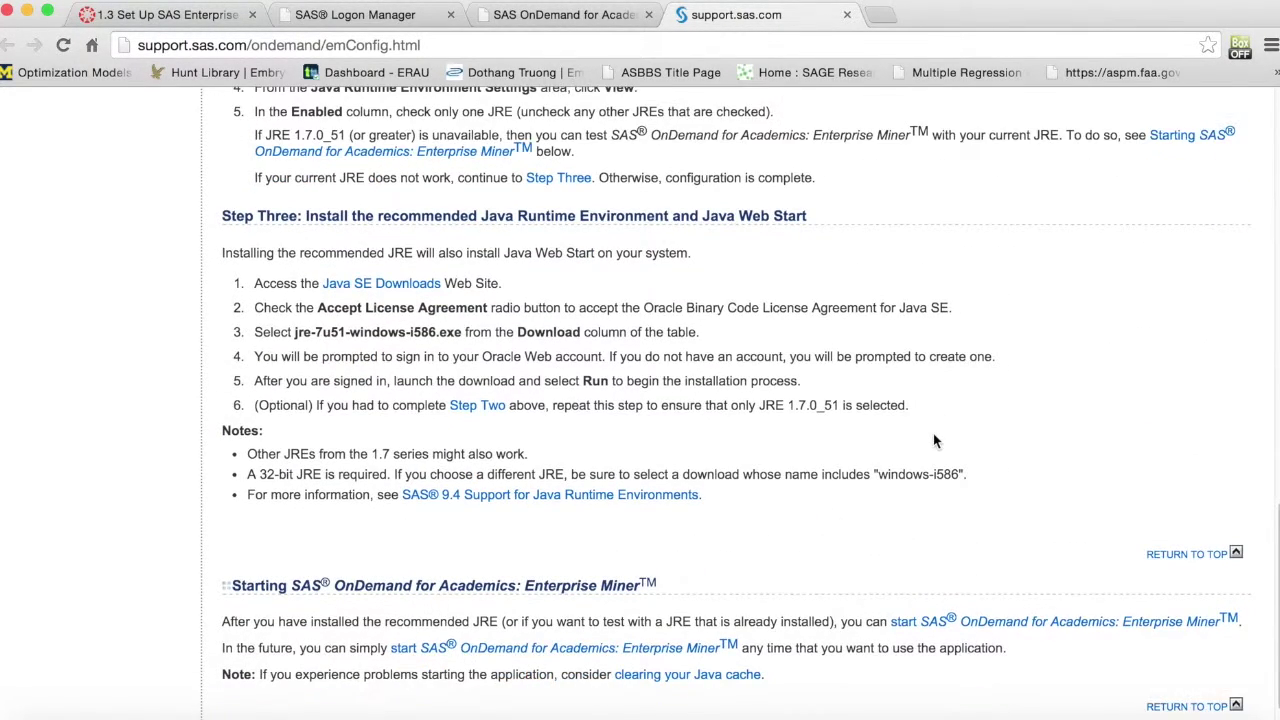
pyautogui.scroll(10, 933, 433)
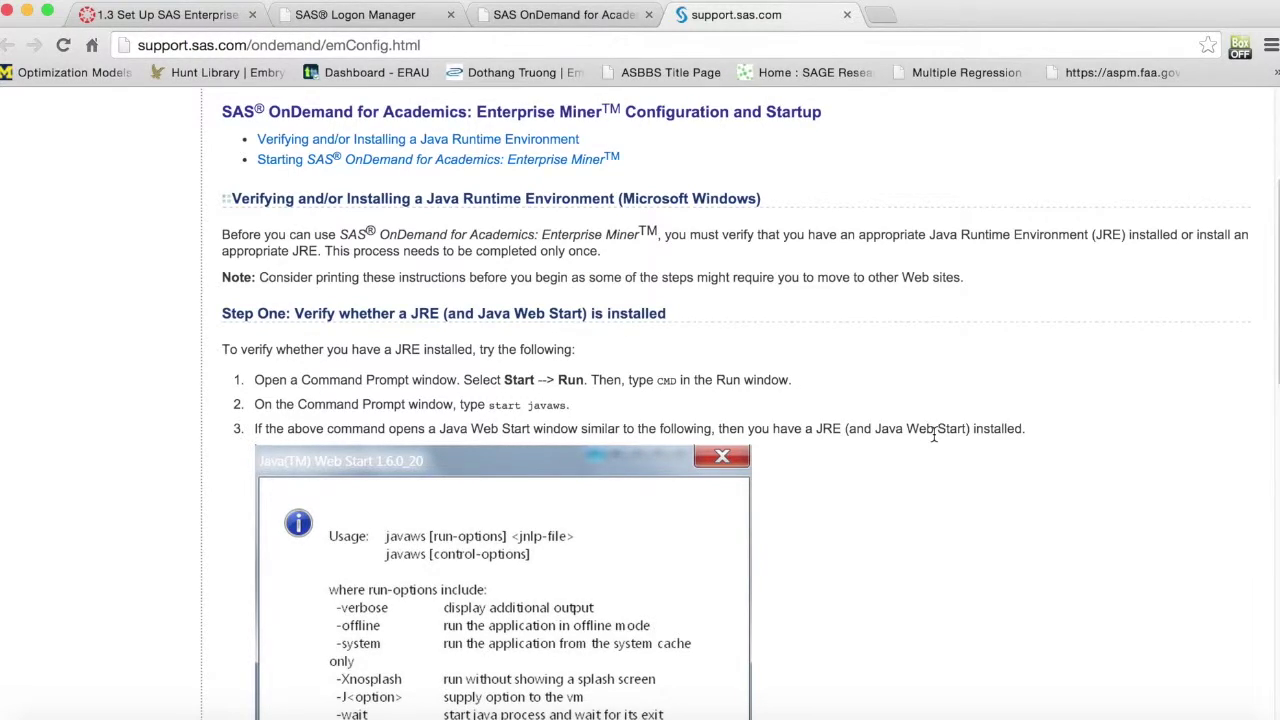
pyautogui.scroll(-1, 933, 435)
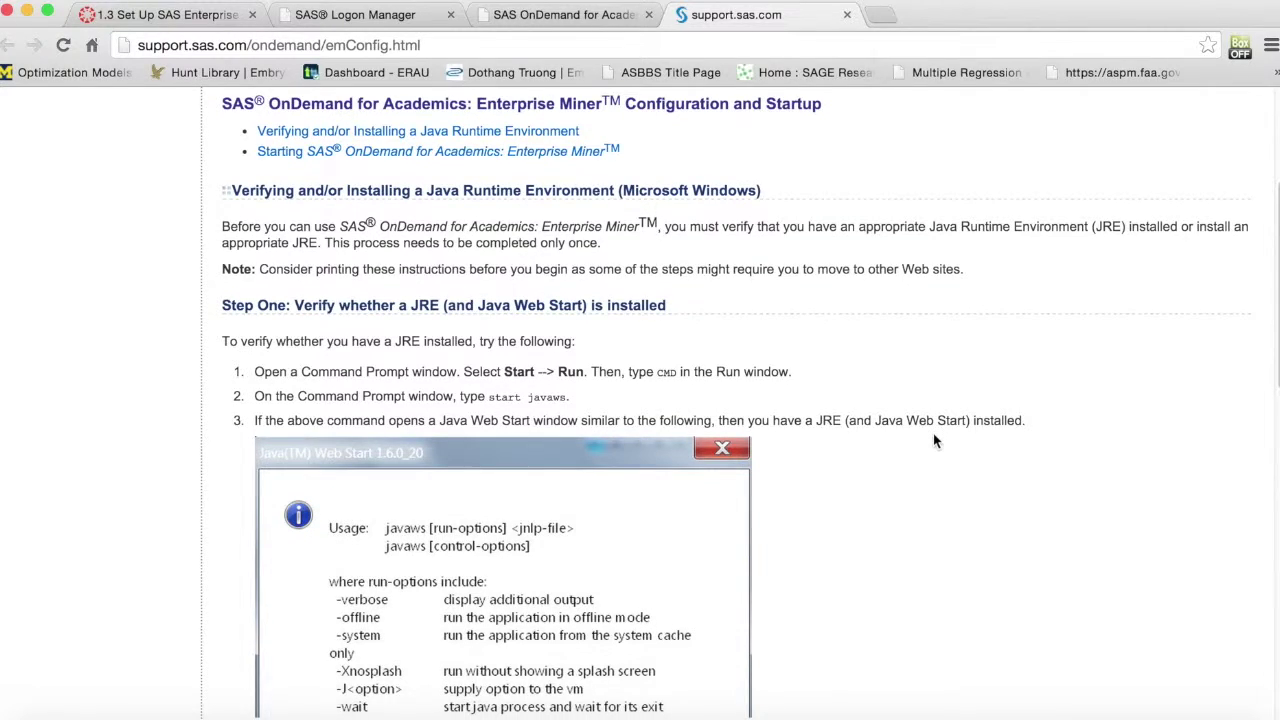
pyautogui.scroll(-1, 935, 441)
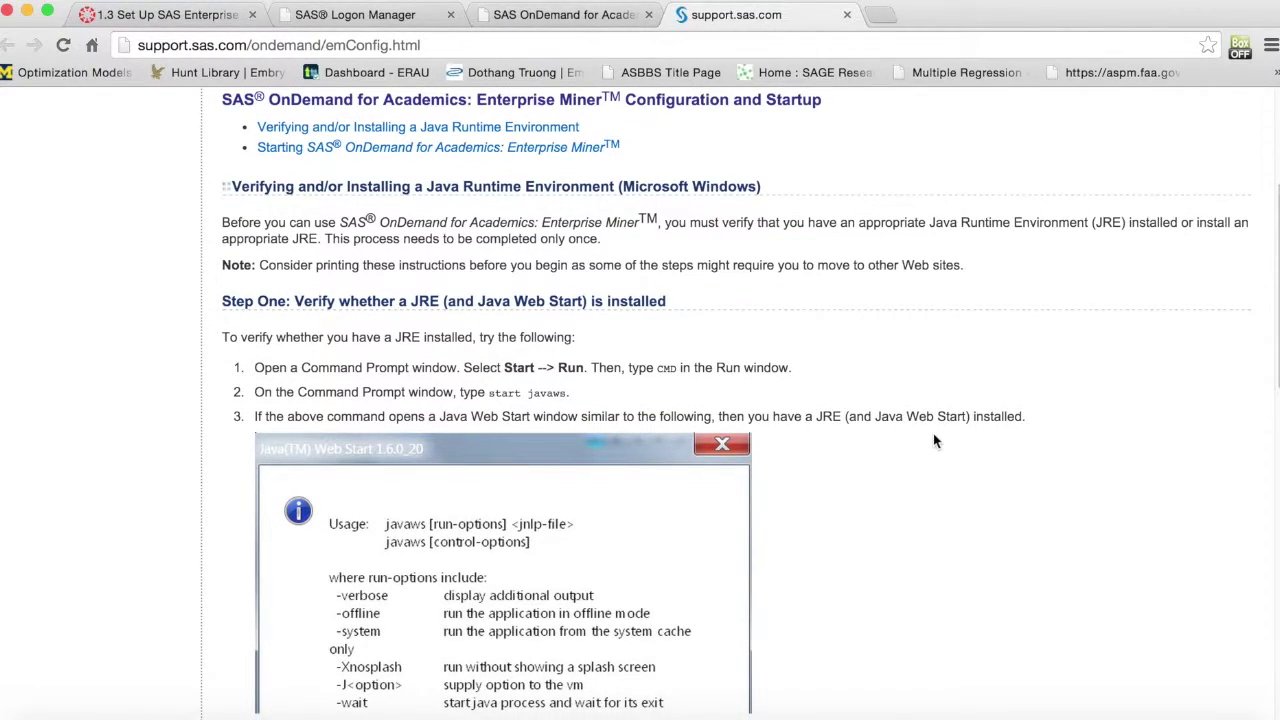
pyautogui.scroll(-3, 933, 441)
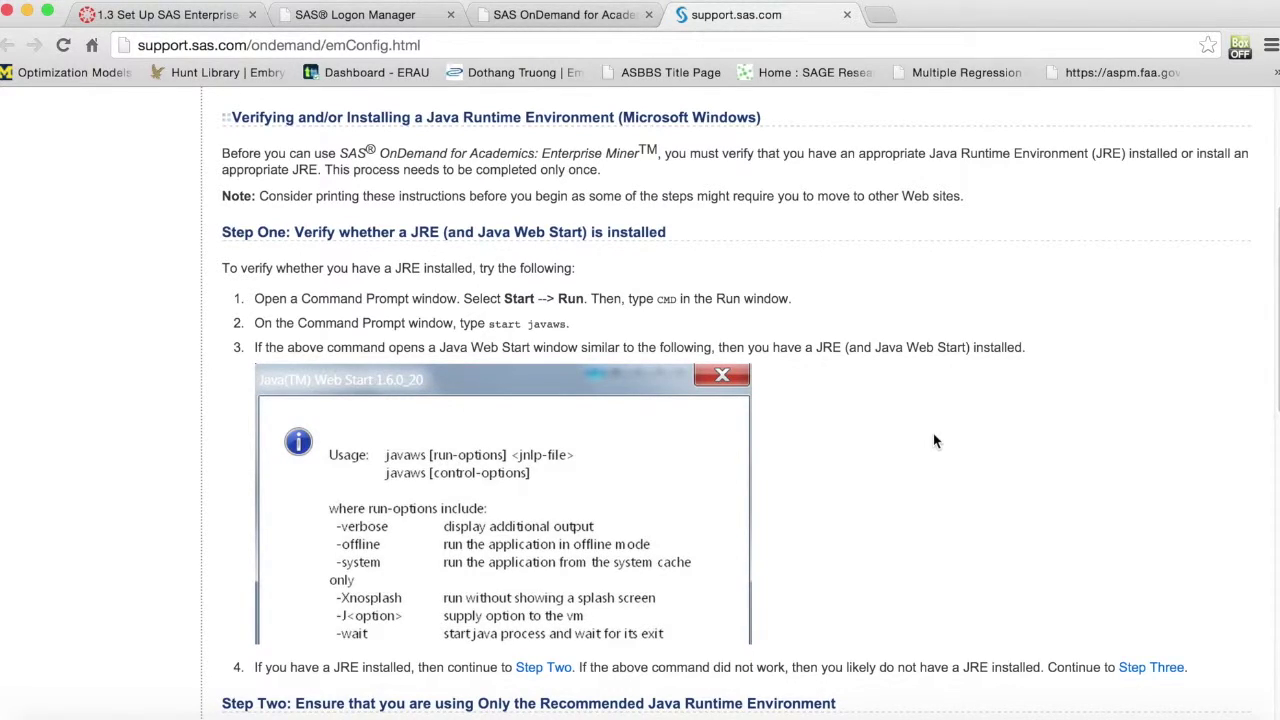
pyautogui.scroll(-1, 933, 441)
pyautogui.scroll(-2, 933, 441)
pyautogui.scroll(-5, 933, 441)
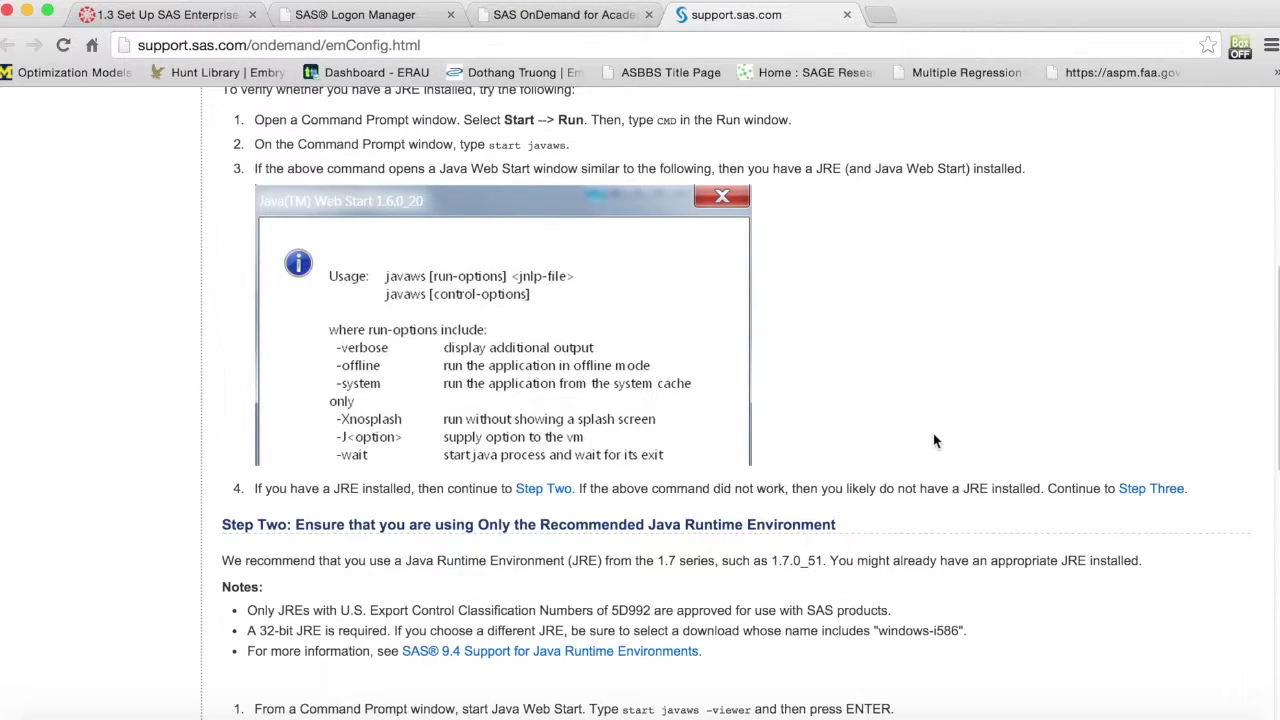
pyautogui.scroll(-2, 935, 441)
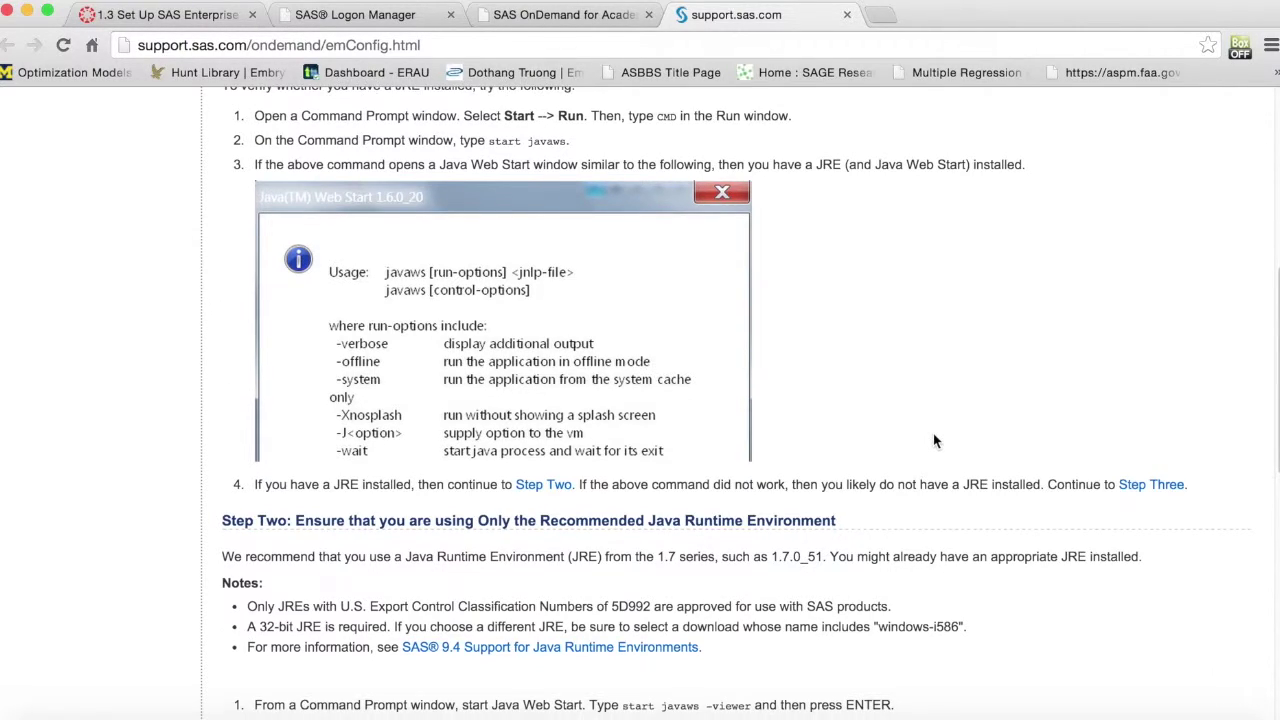
pyautogui.scroll(-1, 935, 441)
pyautogui.scroll(-1, 935, 441)
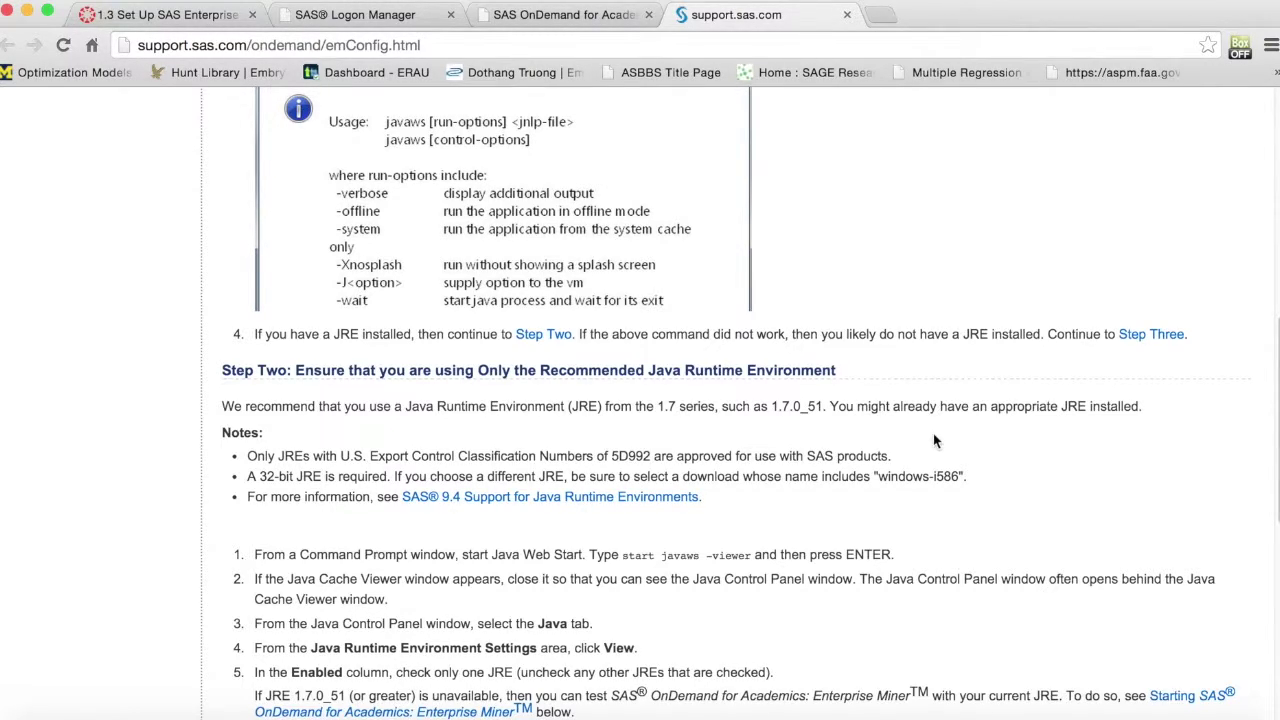
# - Read through Step Three of the Java setup, then return to the SAS OnDemand dashboard
pyautogui.scroll(-1, 933, 434)
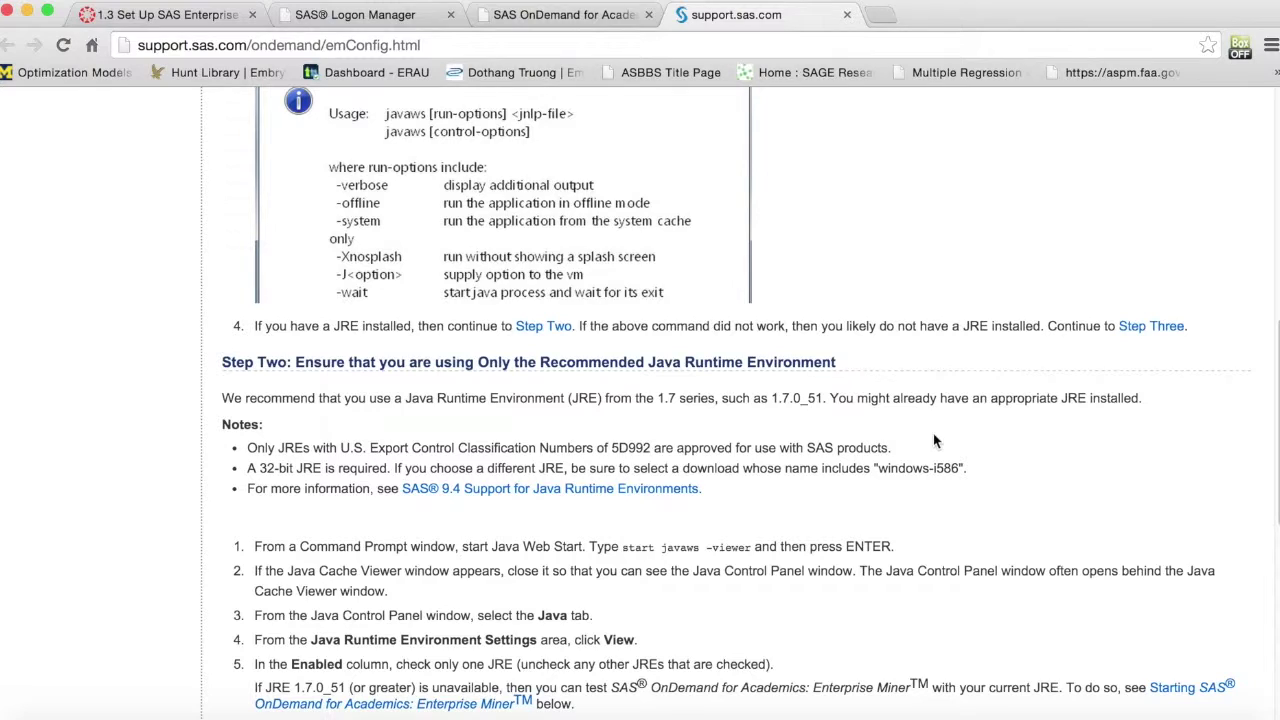
pyautogui.scroll(-3, 934, 435)
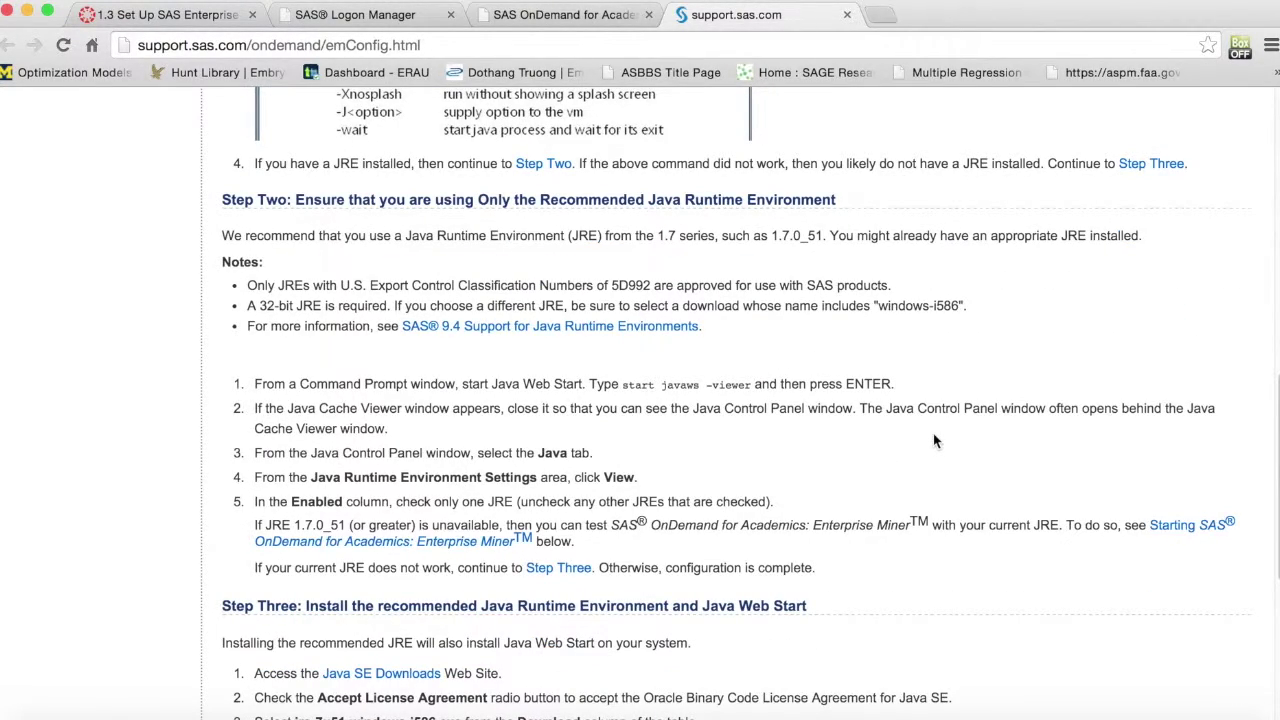
pyautogui.scroll(-2, 934, 436)
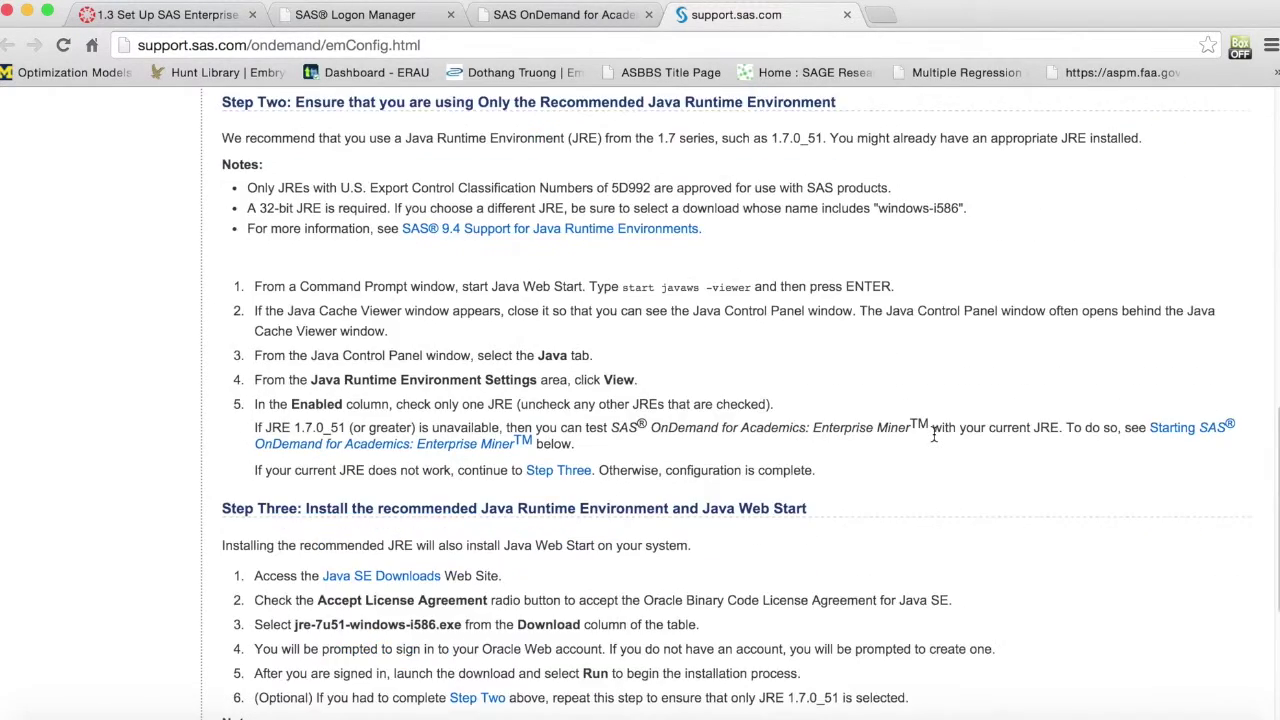
pyautogui.scroll(-3, 934, 436)
pyautogui.scroll(-2, 934, 436)
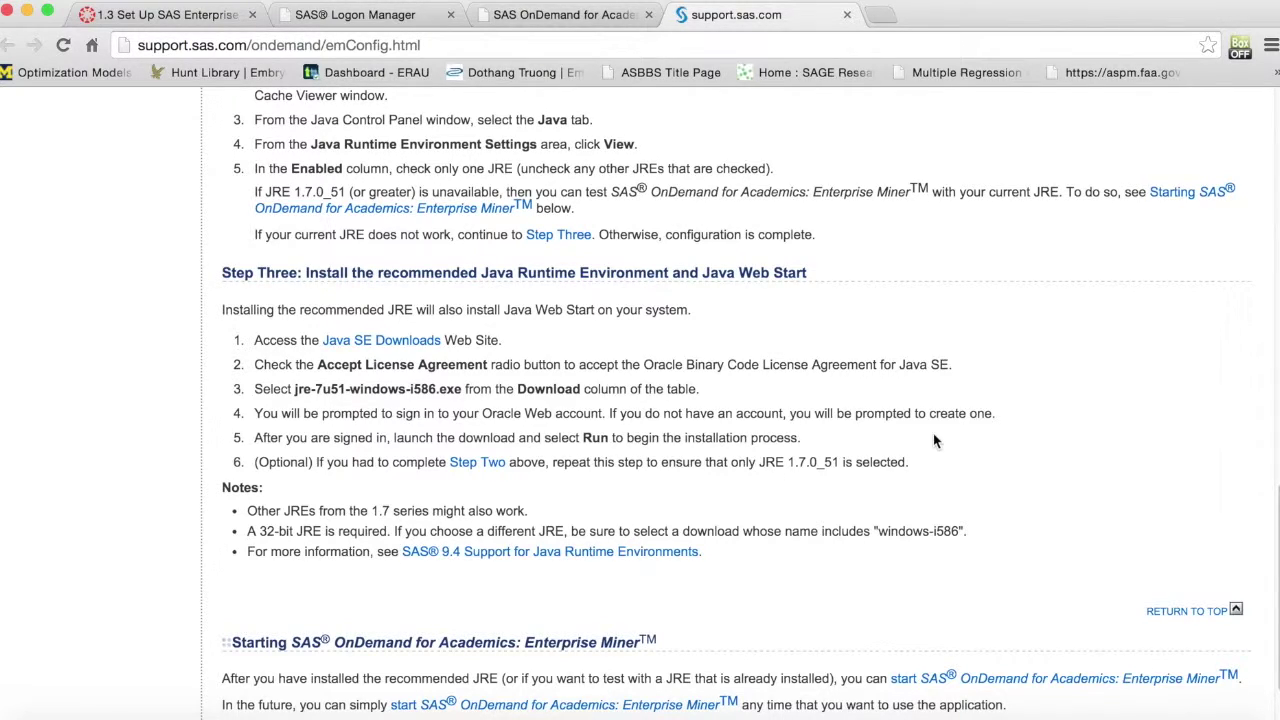
pyautogui.scroll(-1, 934, 440)
pyautogui.scroll(-1, 934, 440)
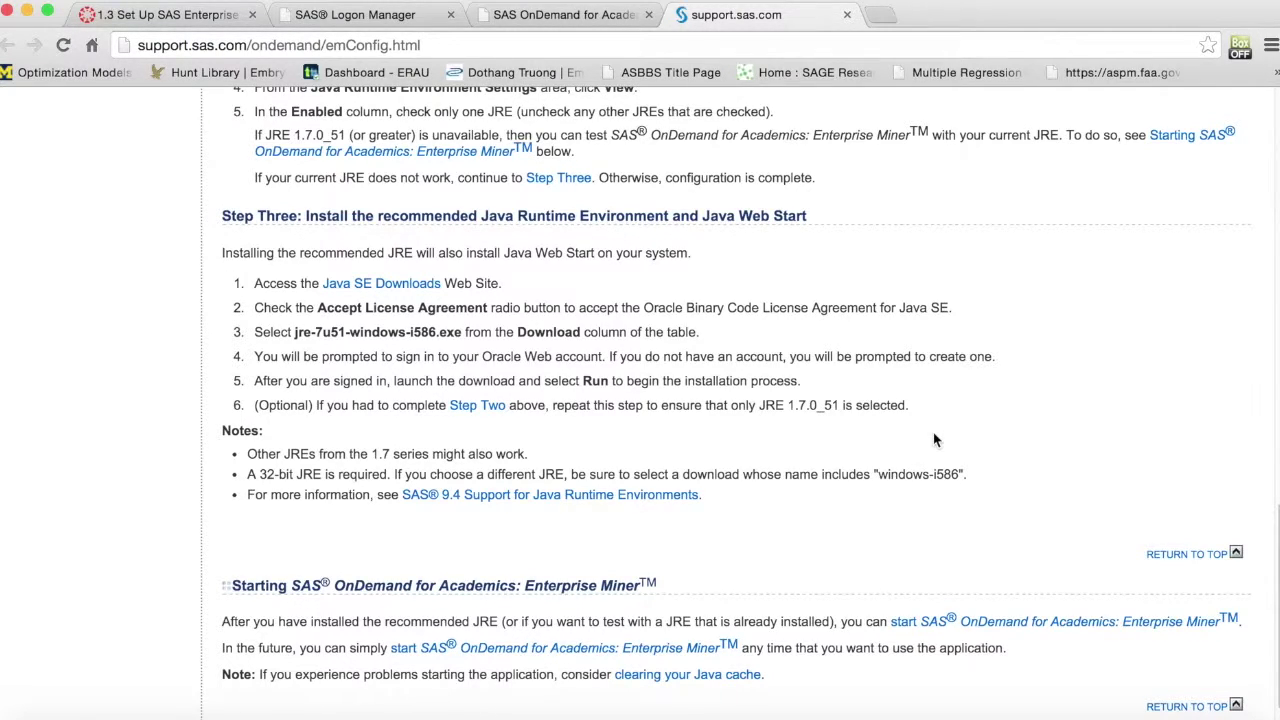
pyautogui.scroll(1, 933, 440)
pyautogui.scroll(5, 933, 440)
pyautogui.scroll(10, 933, 440)
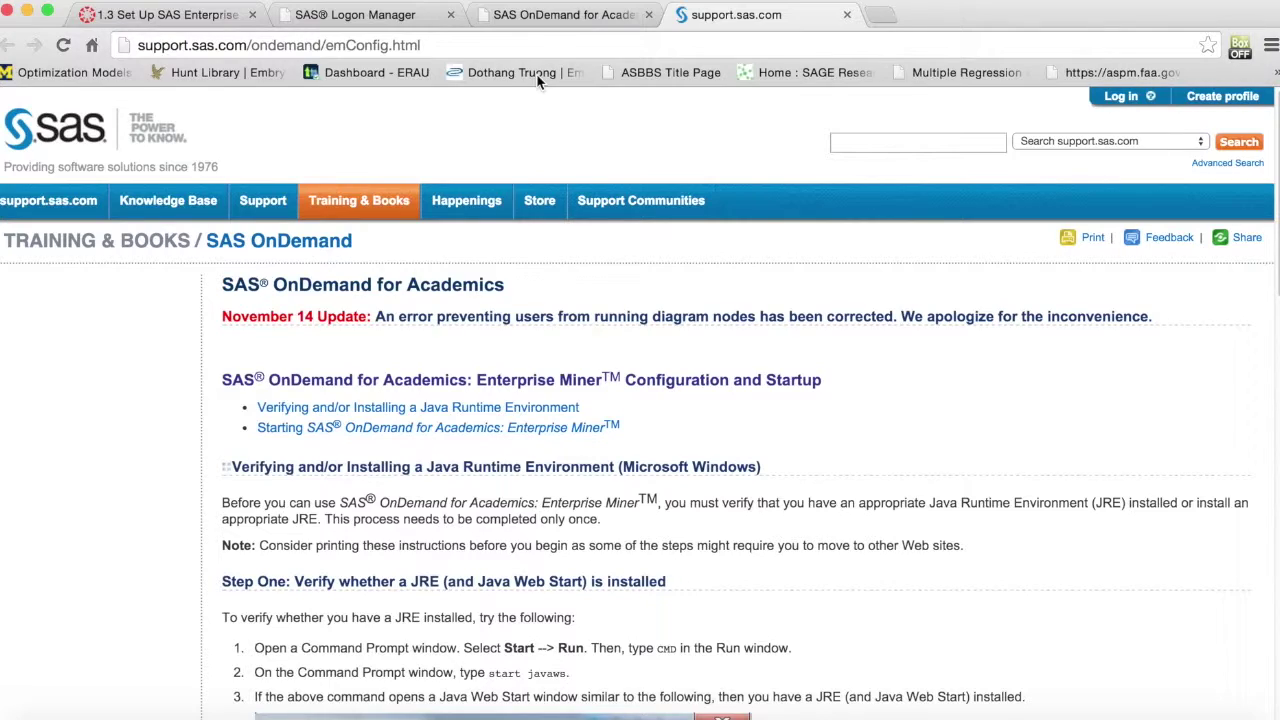
pyautogui.click(563, 15)
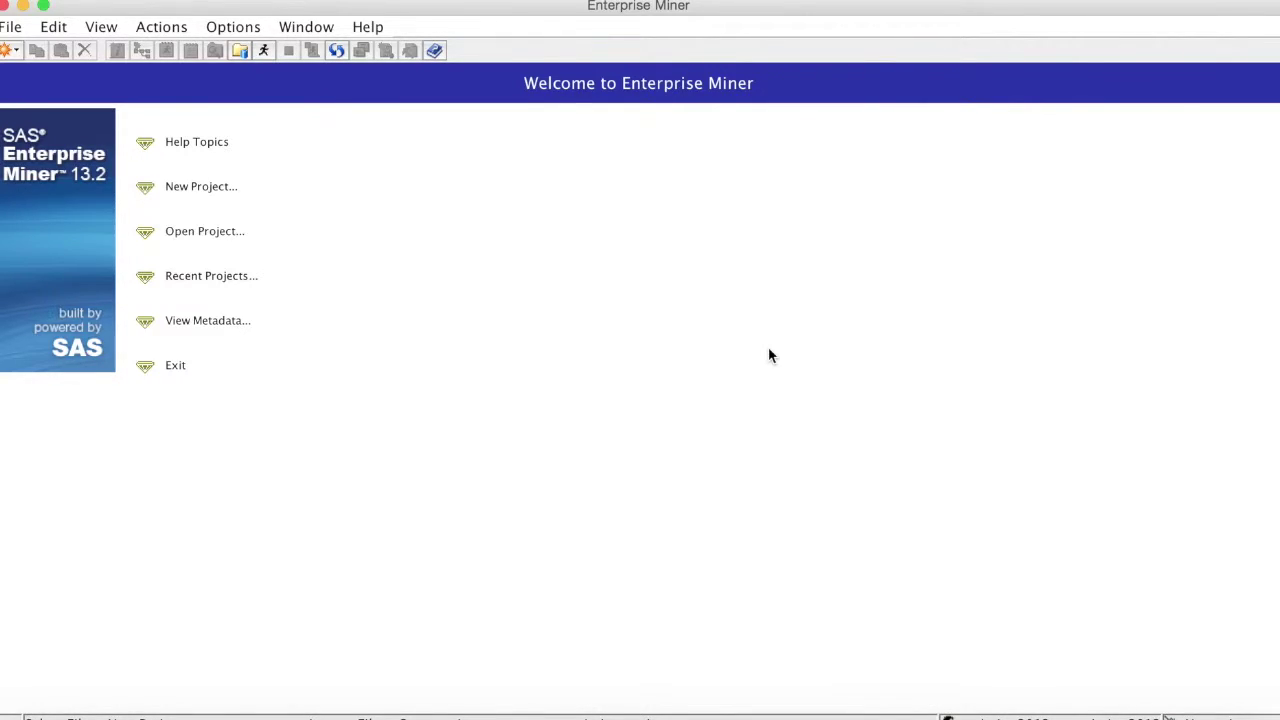
# - Start a new project from the Enterprise Miner welcome screen
pyautogui.click(210, 185)
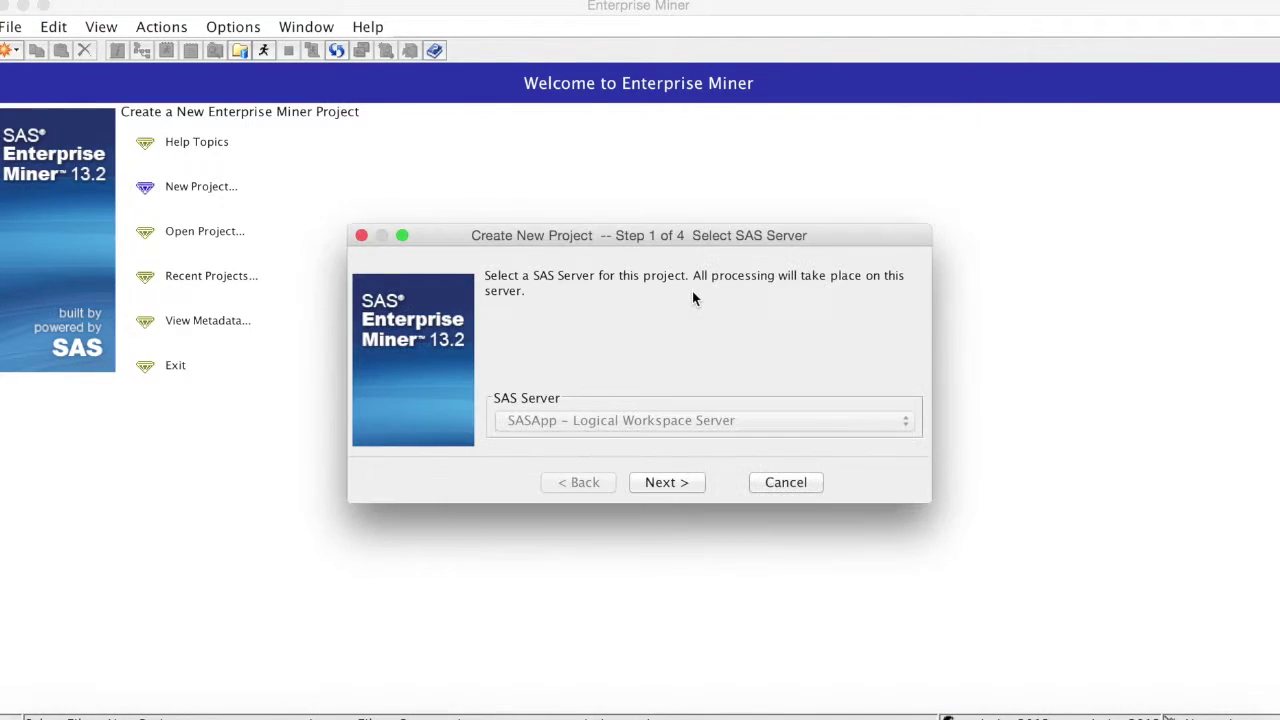
# - Create project 'SASExample' on the SASApp server in the default My Folder location
pyautogui.click(688, 486)
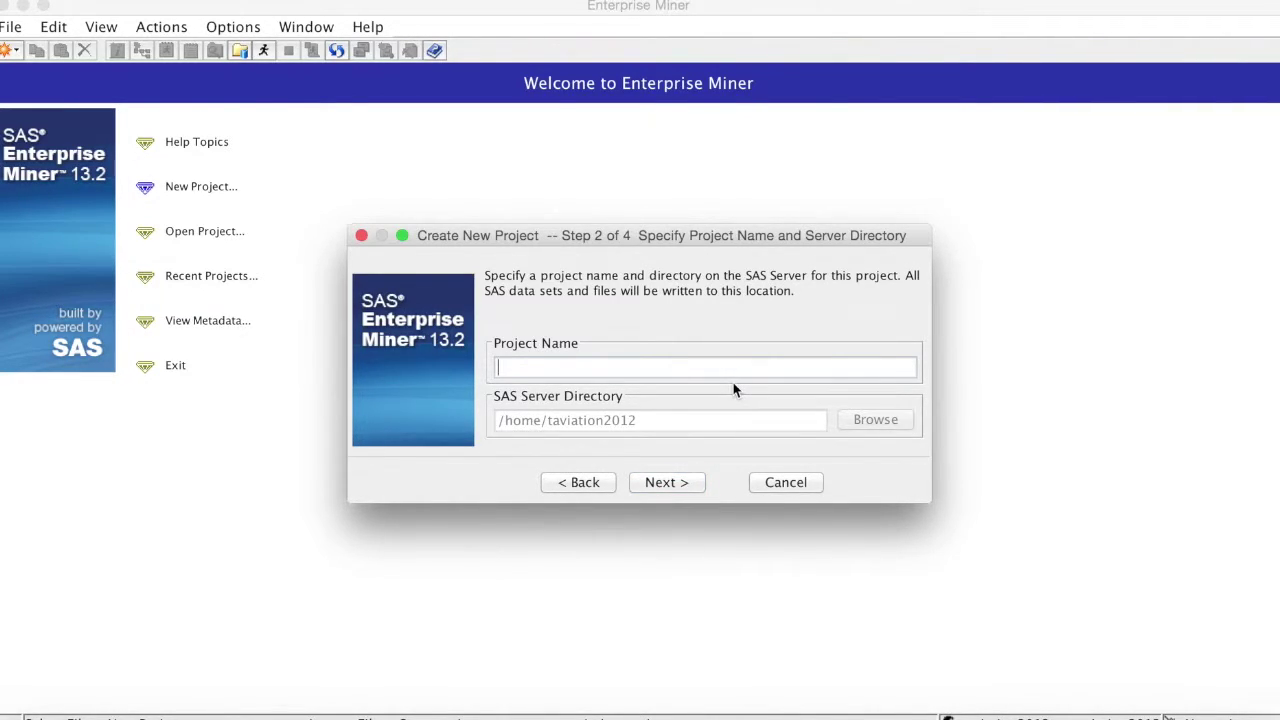
pyautogui.write('SASExample')
pyautogui.click(683, 485)
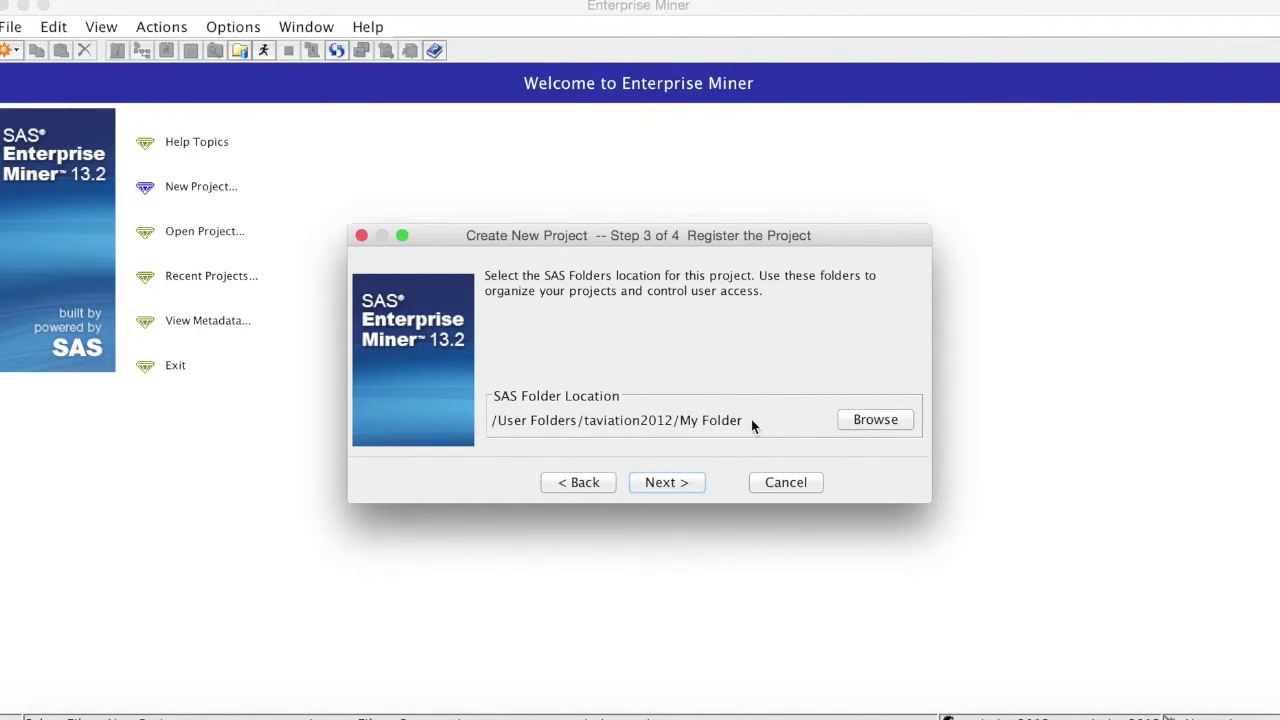
pyautogui.click(675, 484)
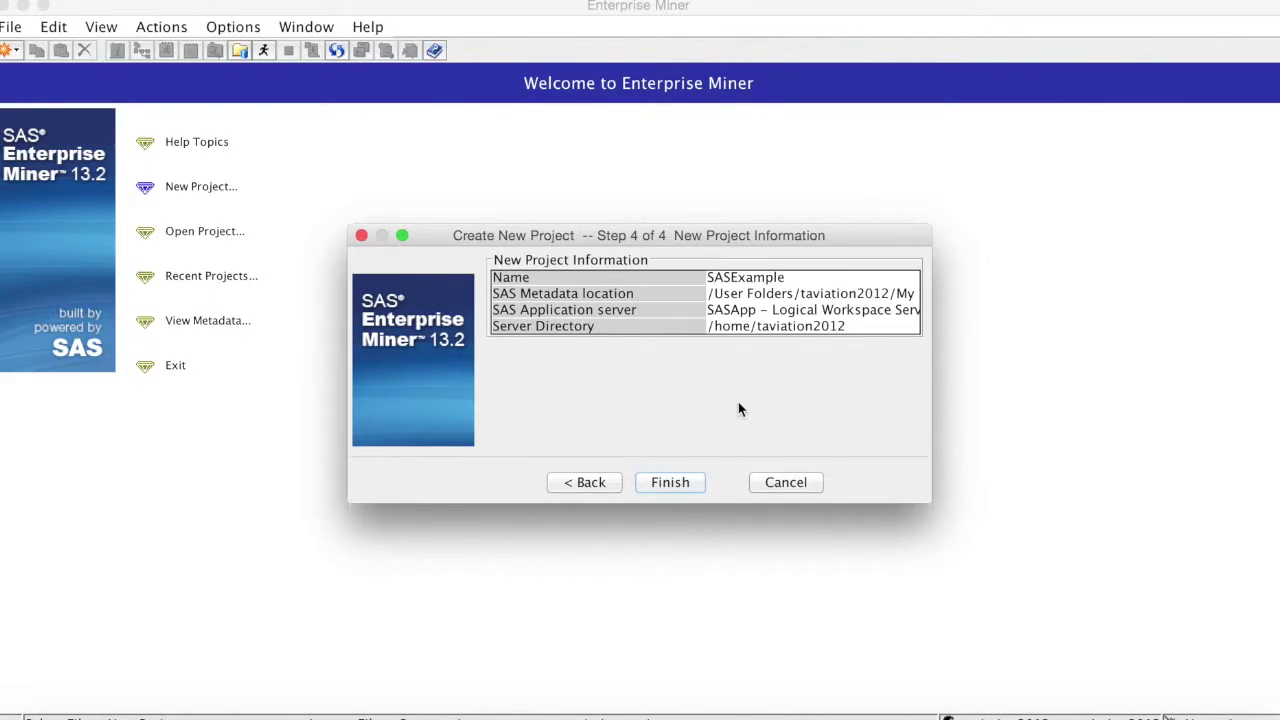
pyautogui.click(672, 482)
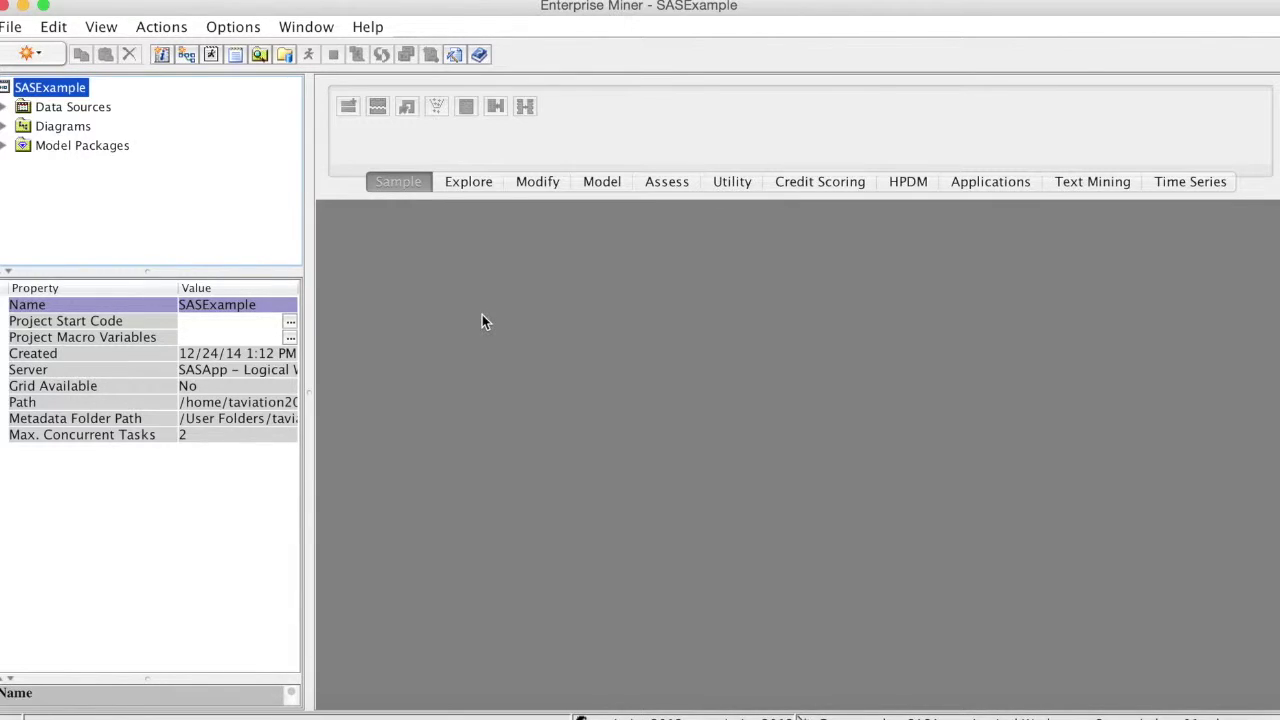
pyautogui.moveTo(66, 312)
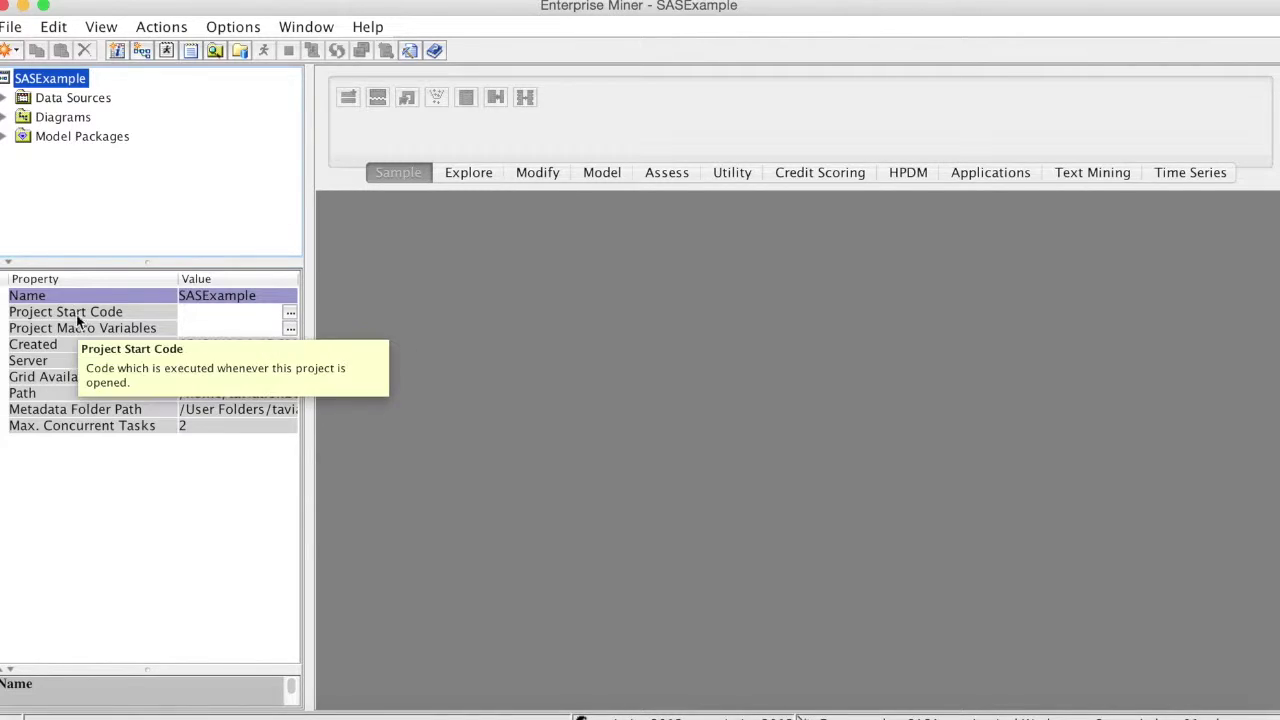
# - Select the Project Start Code property, then switch to the browser with course materials
pyautogui.click(290, 313)
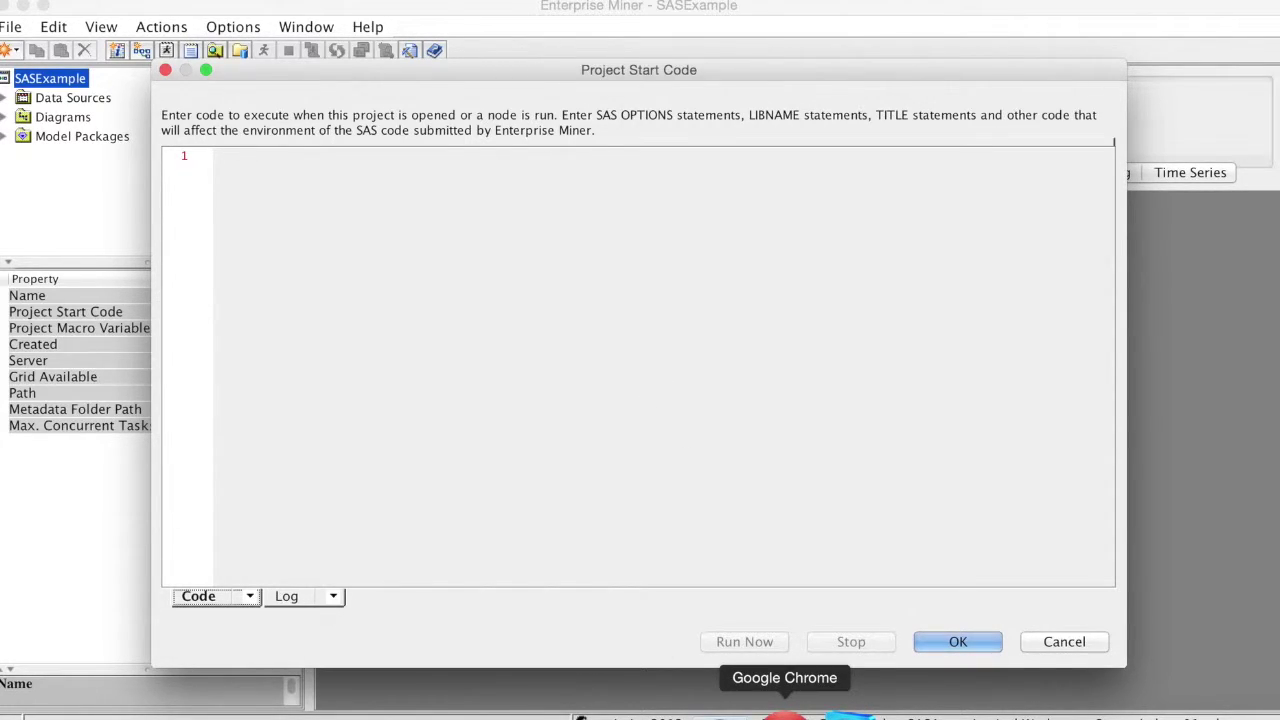
pyautogui.click(785, 712)
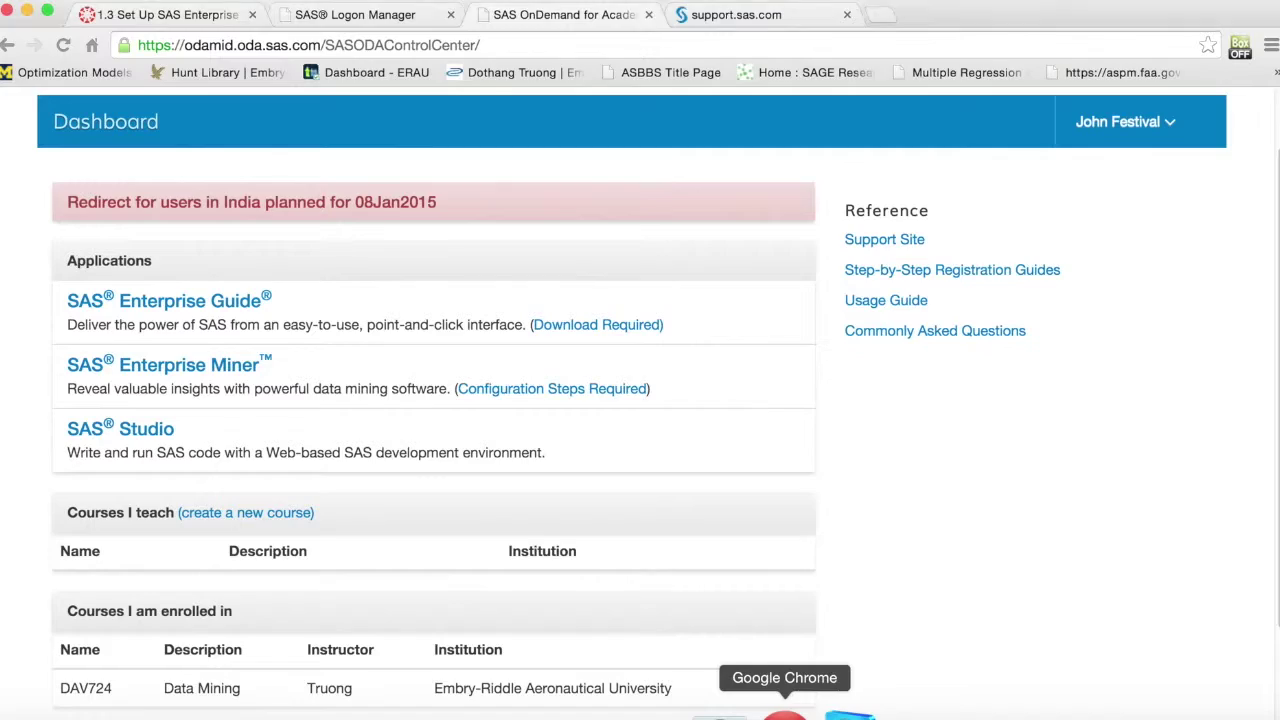
# - Copy the libname statements through 'run;' from the 1.3 Set Up course page
pyautogui.click(160, 14)
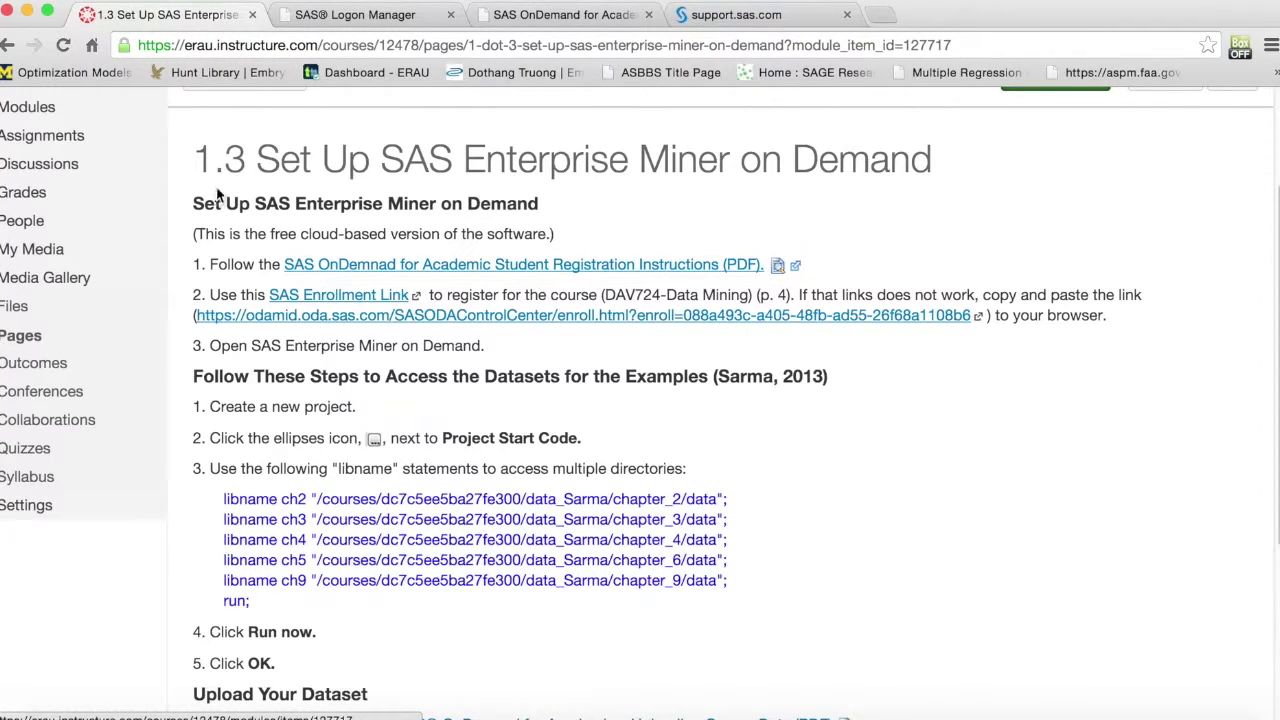
pyautogui.scroll(-1, 503, 468)
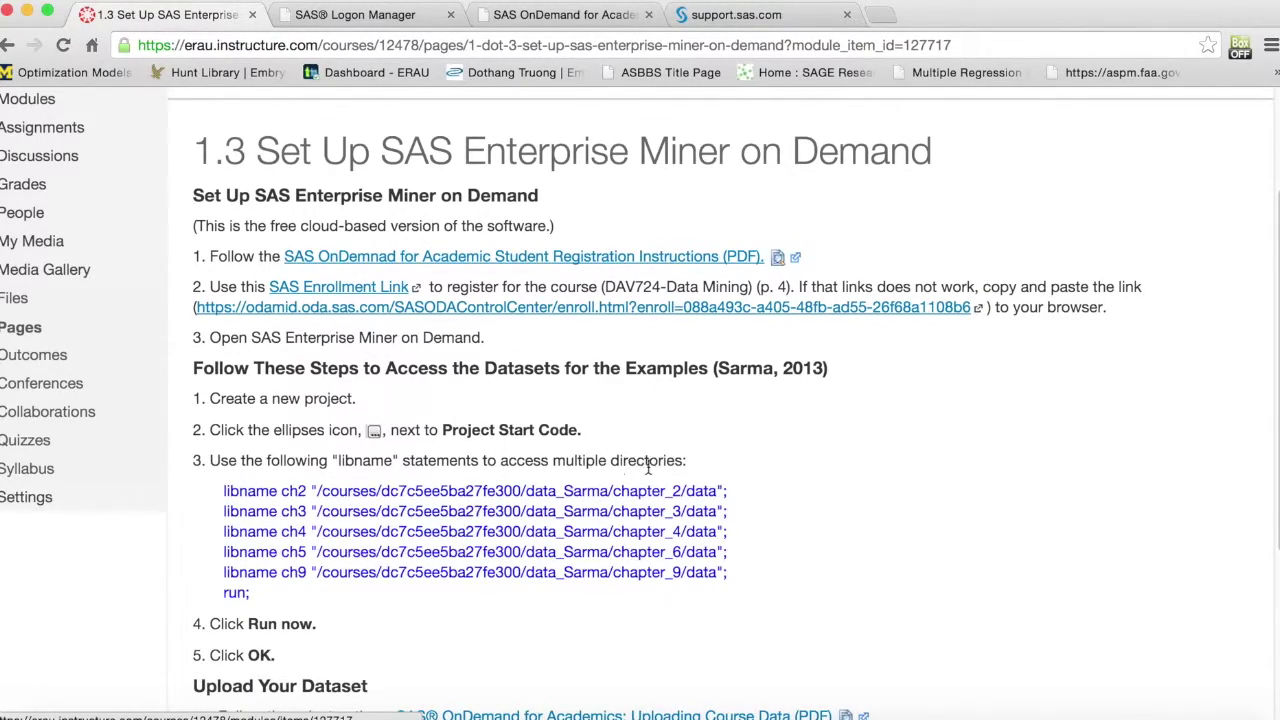
pyautogui.moveTo(224, 492); pyautogui.dragTo(344, 588)
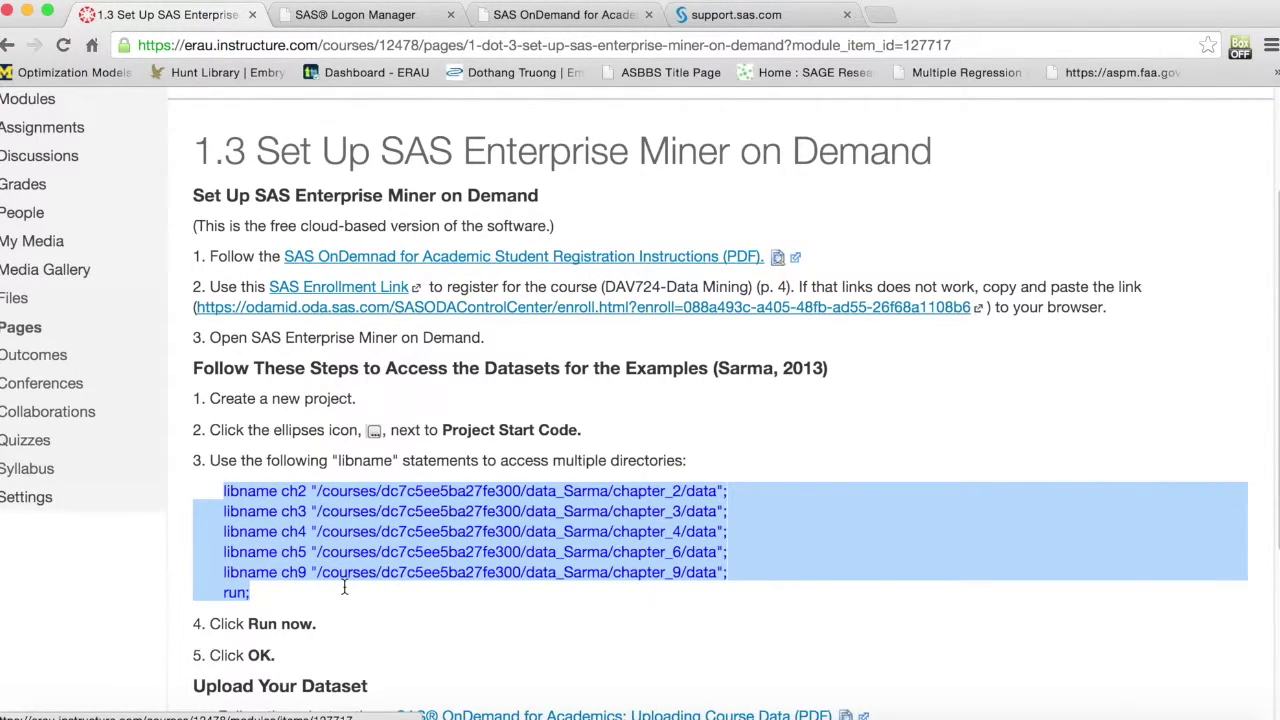
pyautogui.rightClick(786, 527)
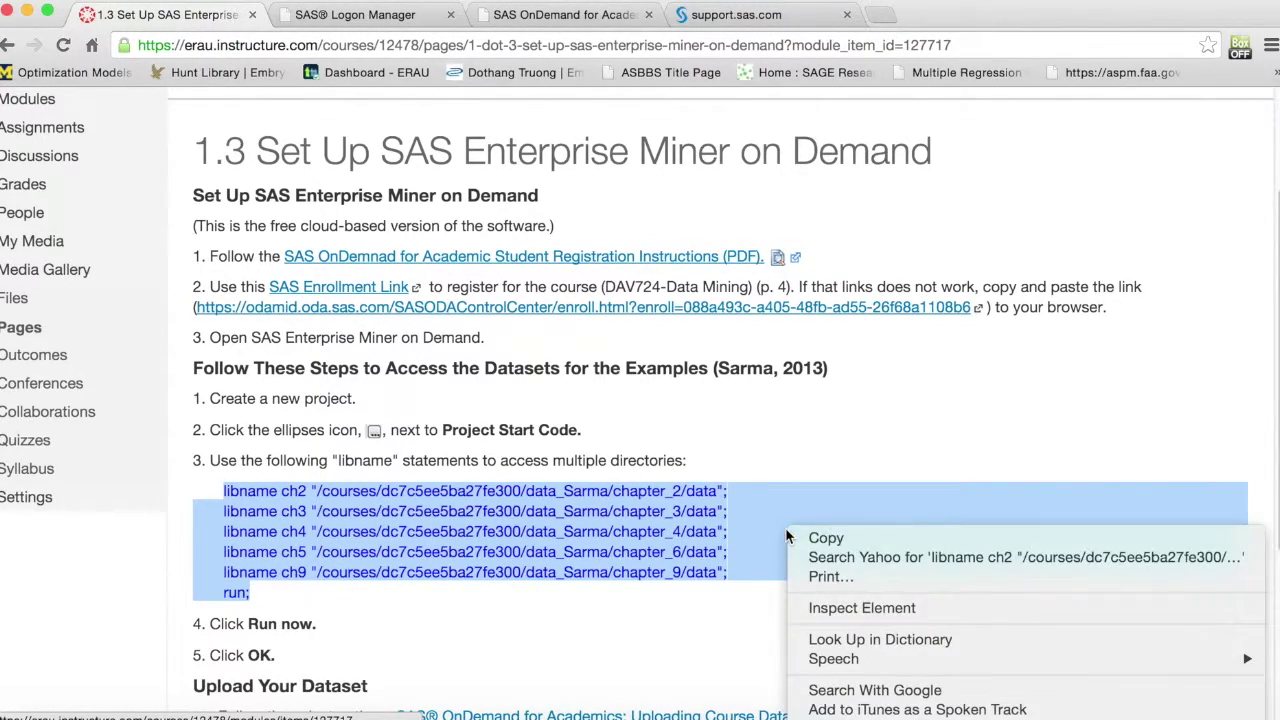
pyautogui.click(808, 540)
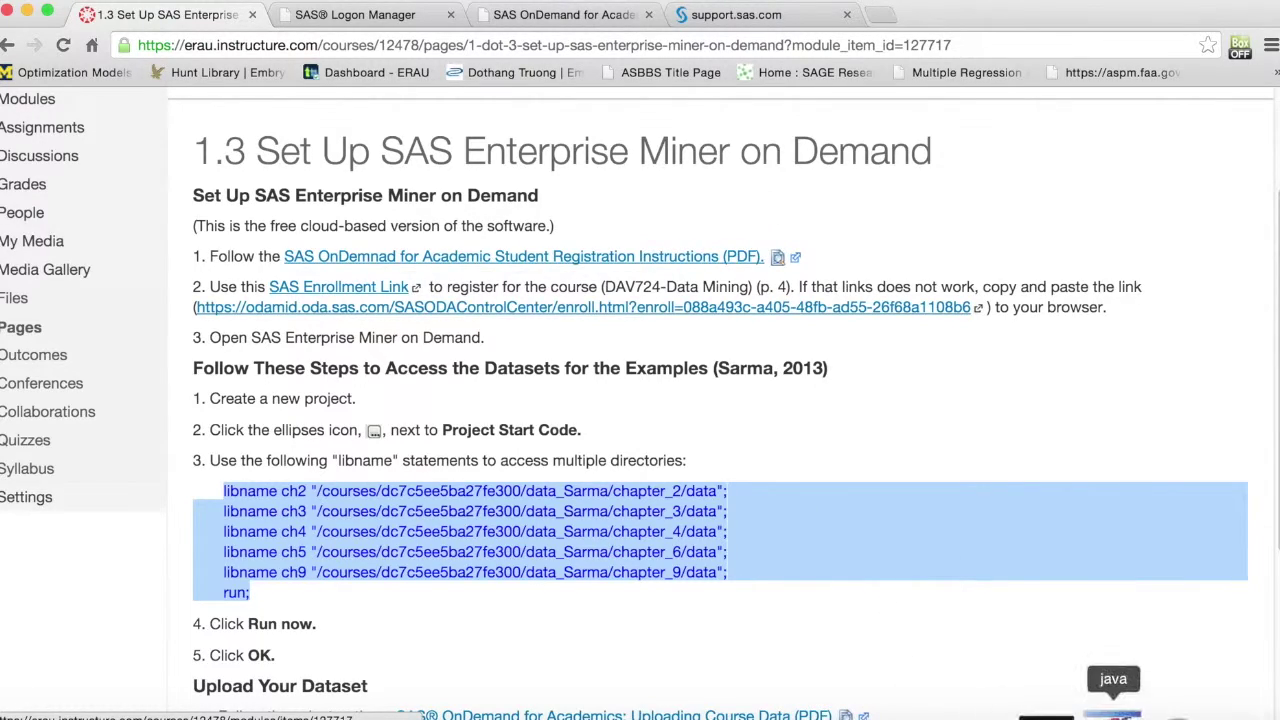
pyautogui.click(1102, 712)
# - Paste the chapter 2–9 libname statements as start code, run them, and close the editor
pyautogui.rightClick(255, 168)
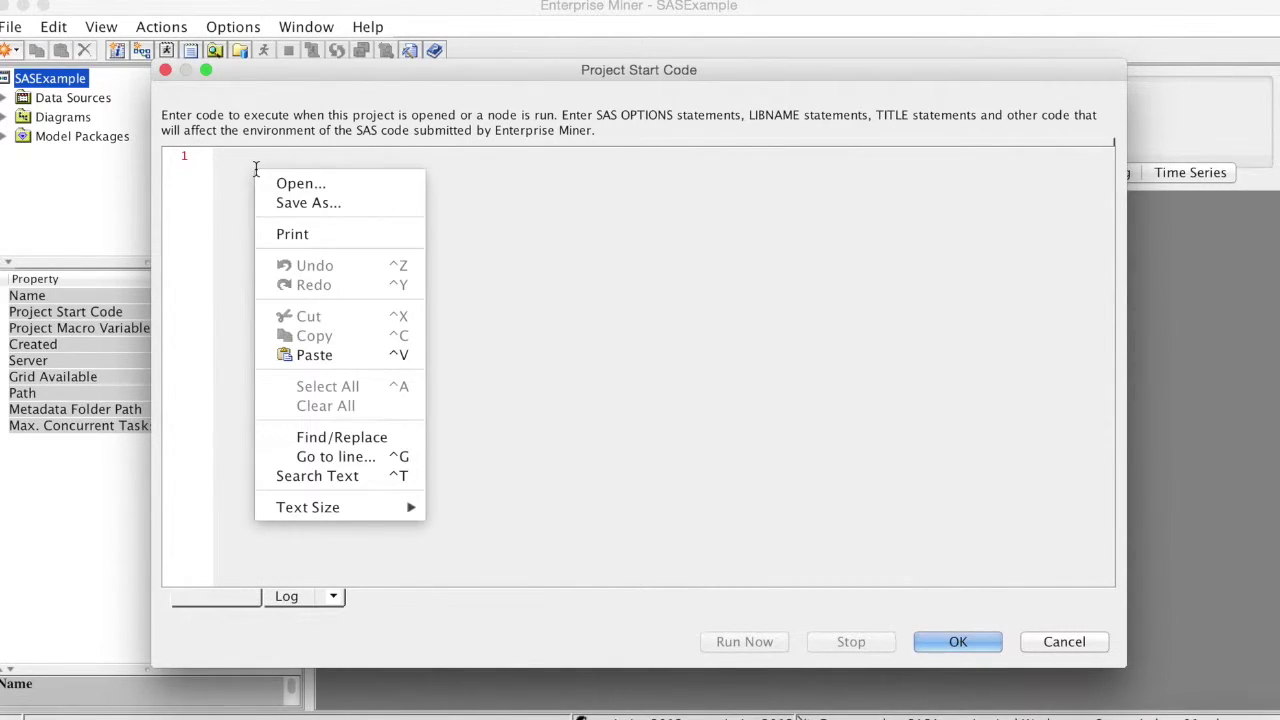
pyautogui.click(329, 354)
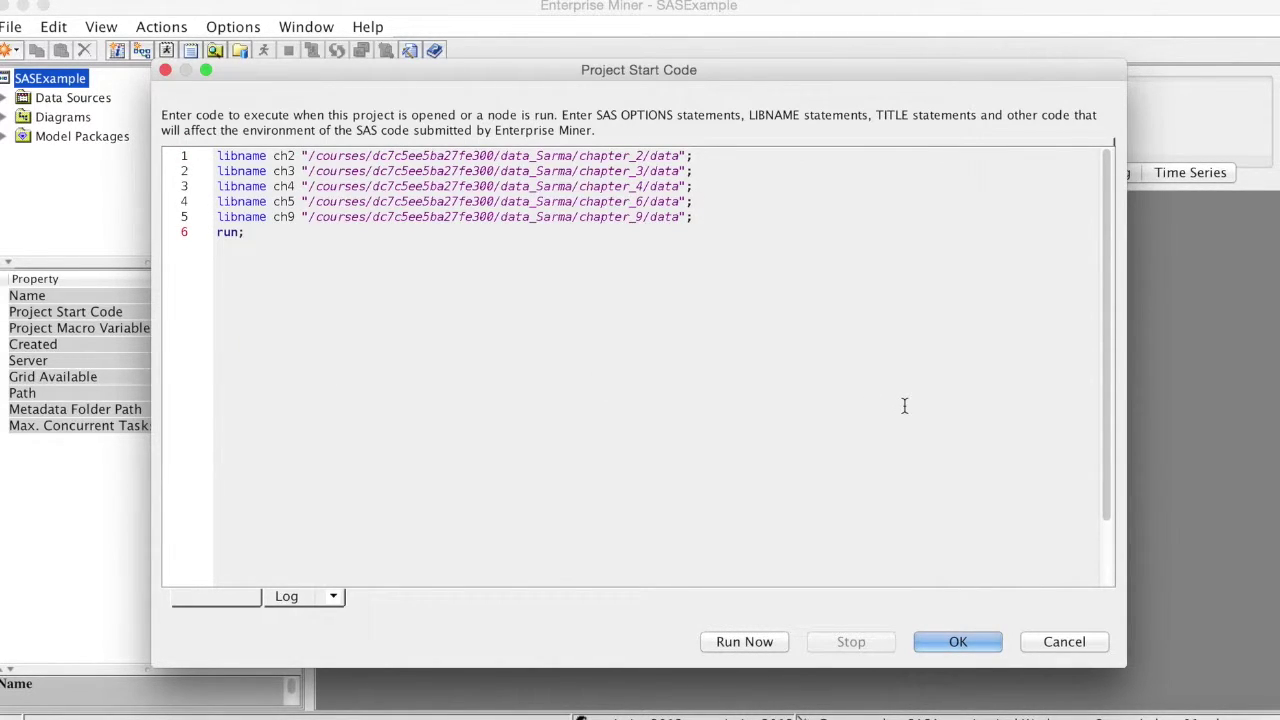
pyautogui.click(747, 641)
pyautogui.press('Return')
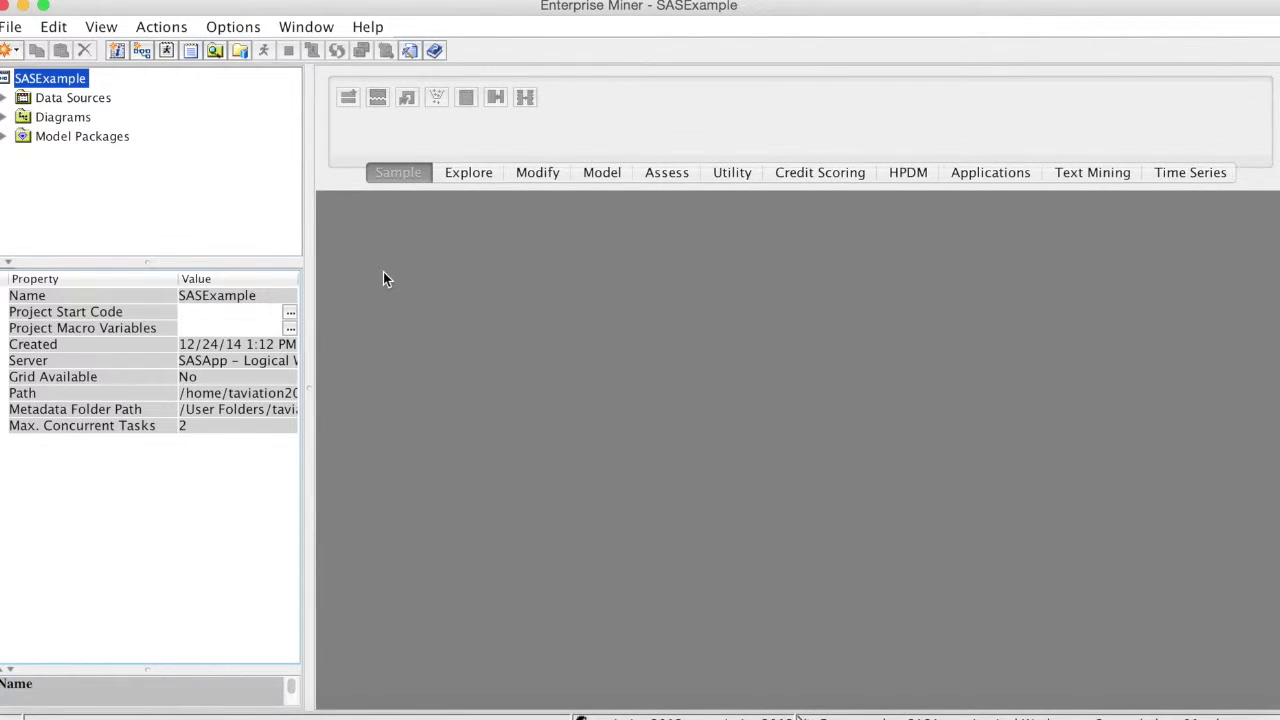
# - Start a new data source from the Data Sources folder with SAS Table, and browse the libraries
pyautogui.click(104, 101)
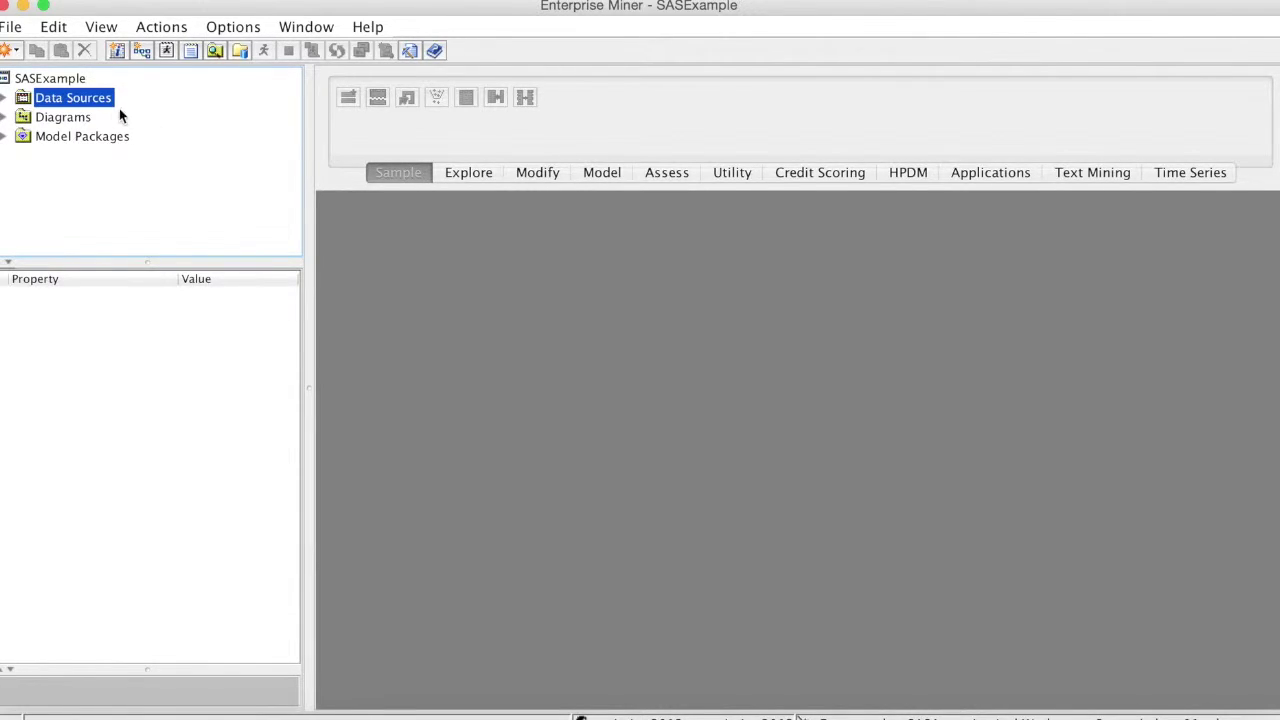
pyautogui.rightClick(106, 102)
pyautogui.click(207, 117)
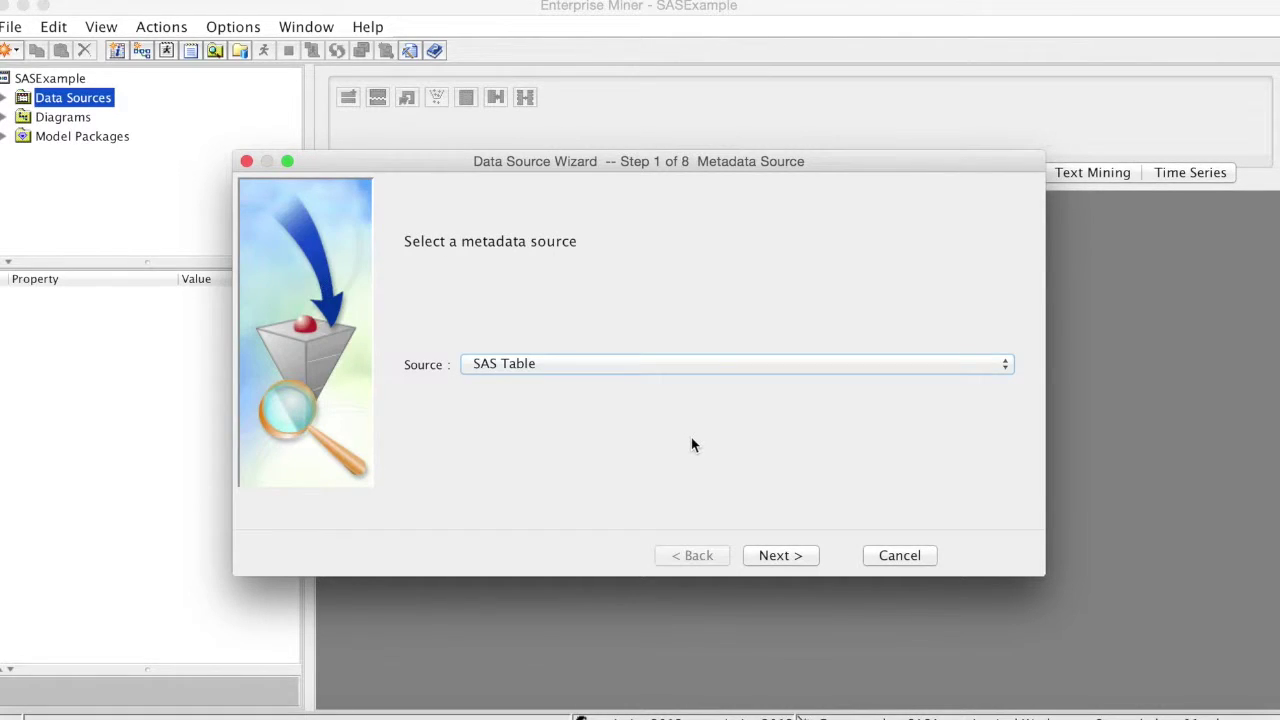
pyautogui.click(798, 555)
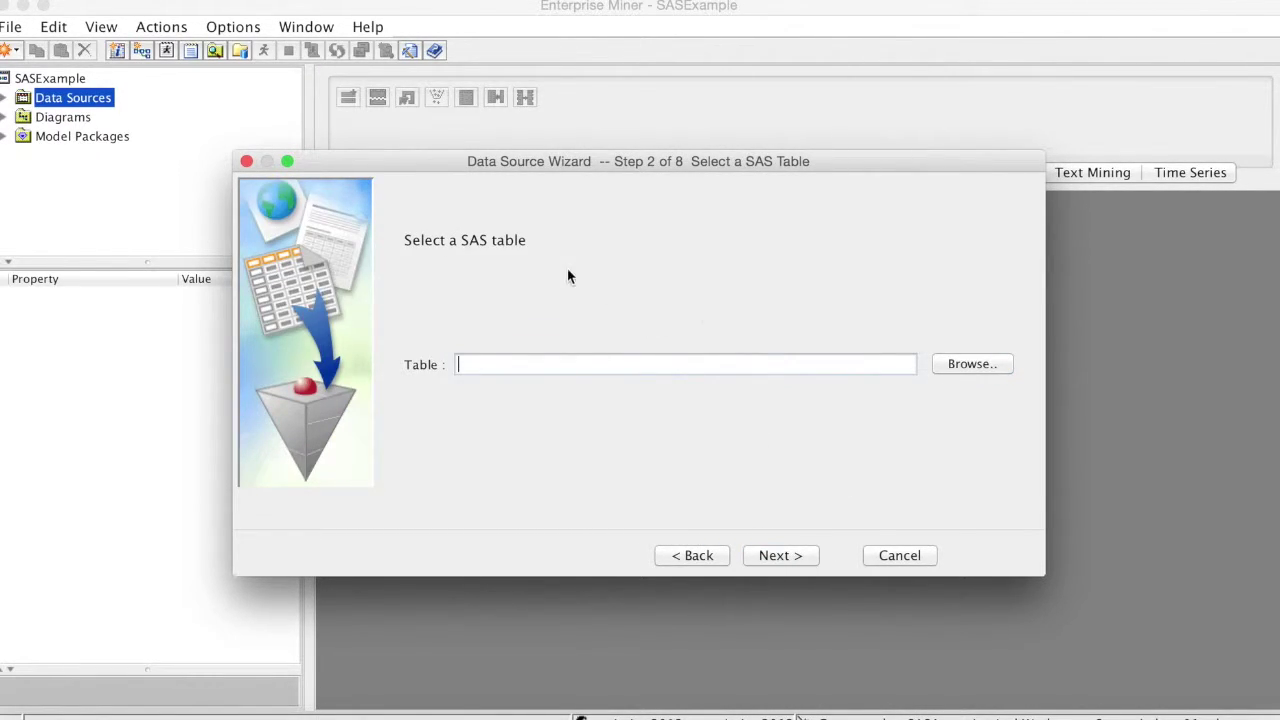
pyautogui.click(988, 366)
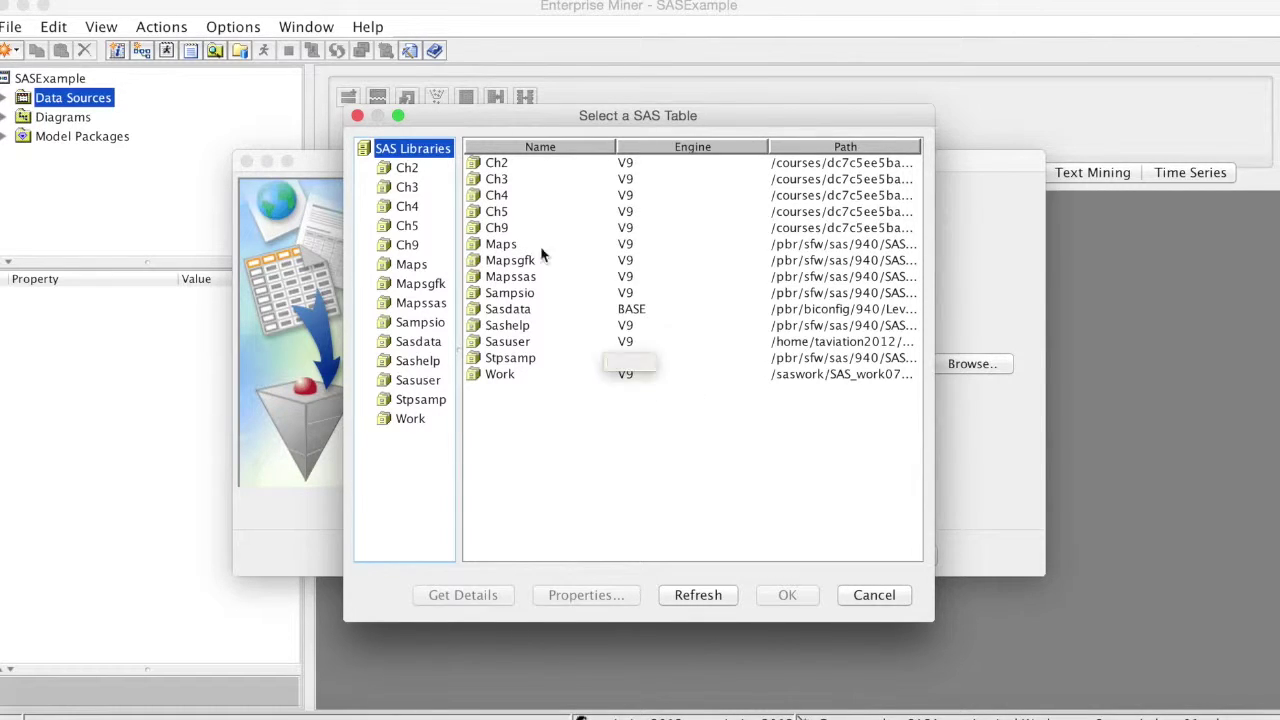
# - Choose the Nn_resp_data table from the Ch2 library
pyautogui.click(497, 168)
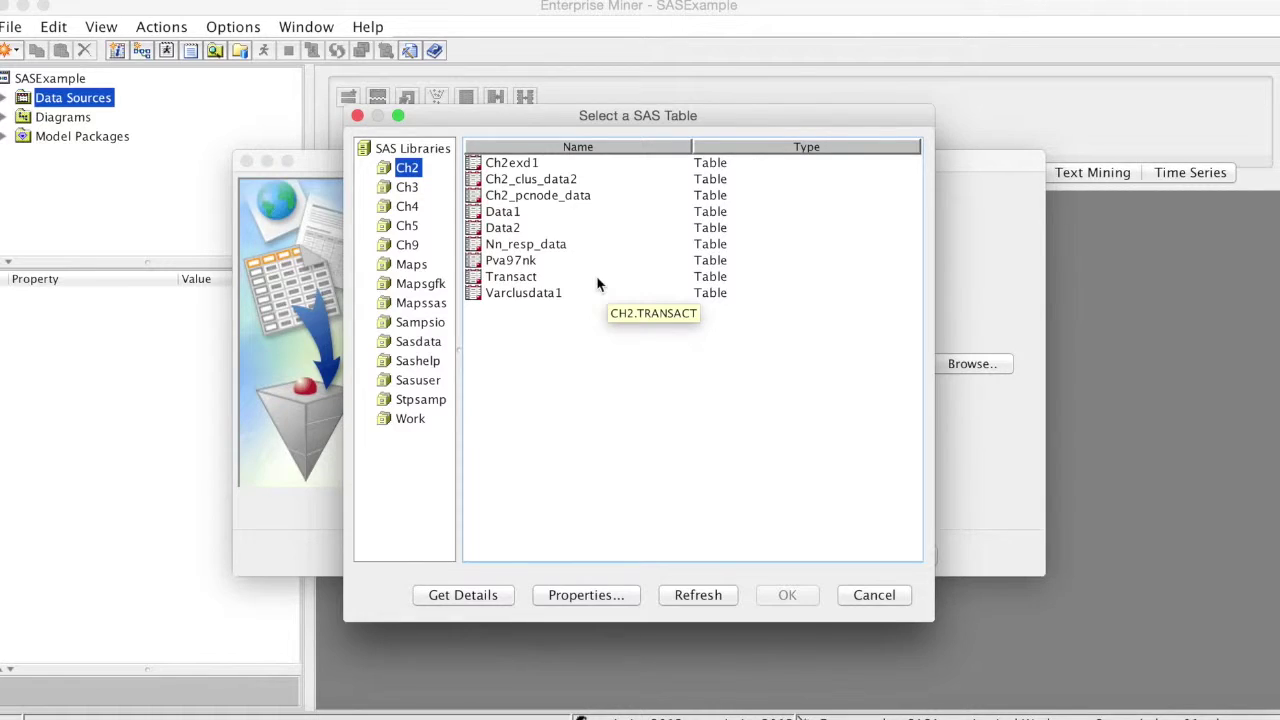
pyautogui.click(545, 248)
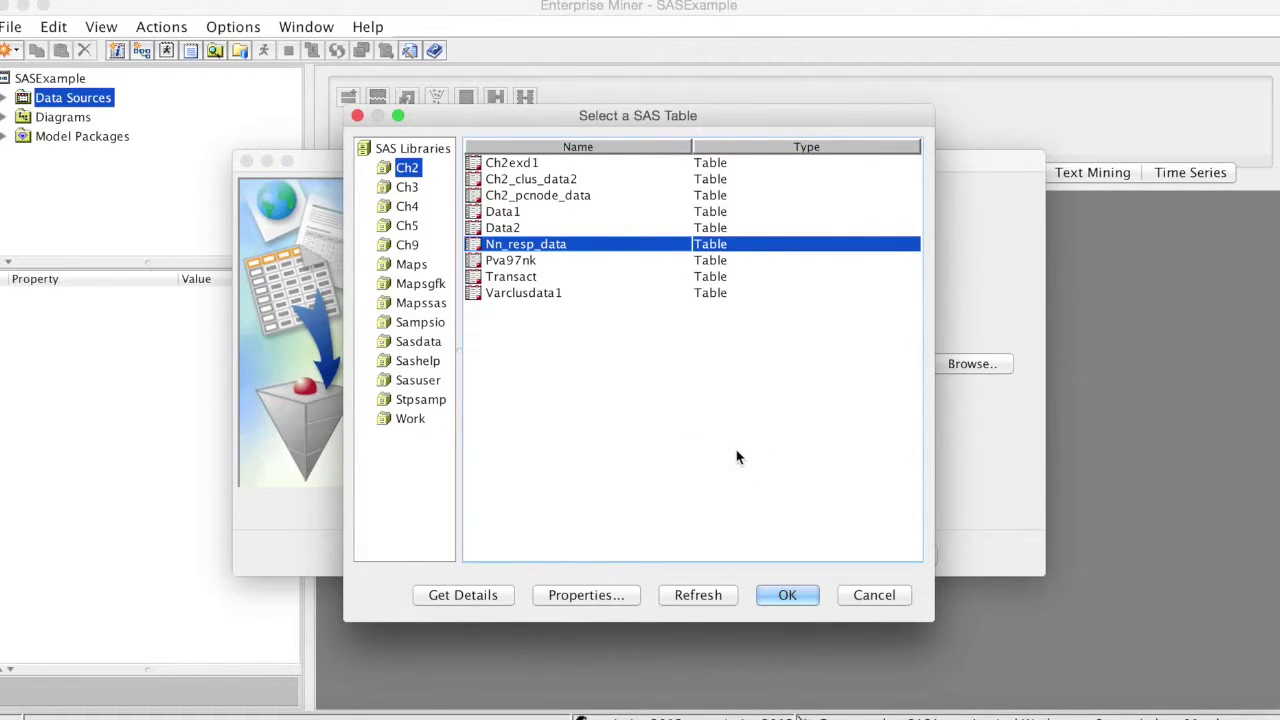
pyautogui.click(772, 595)
# - Keep Basic metadata, no sample and Raw role, and finish adding NN_RESP_DATA
pyautogui.click(792, 554)
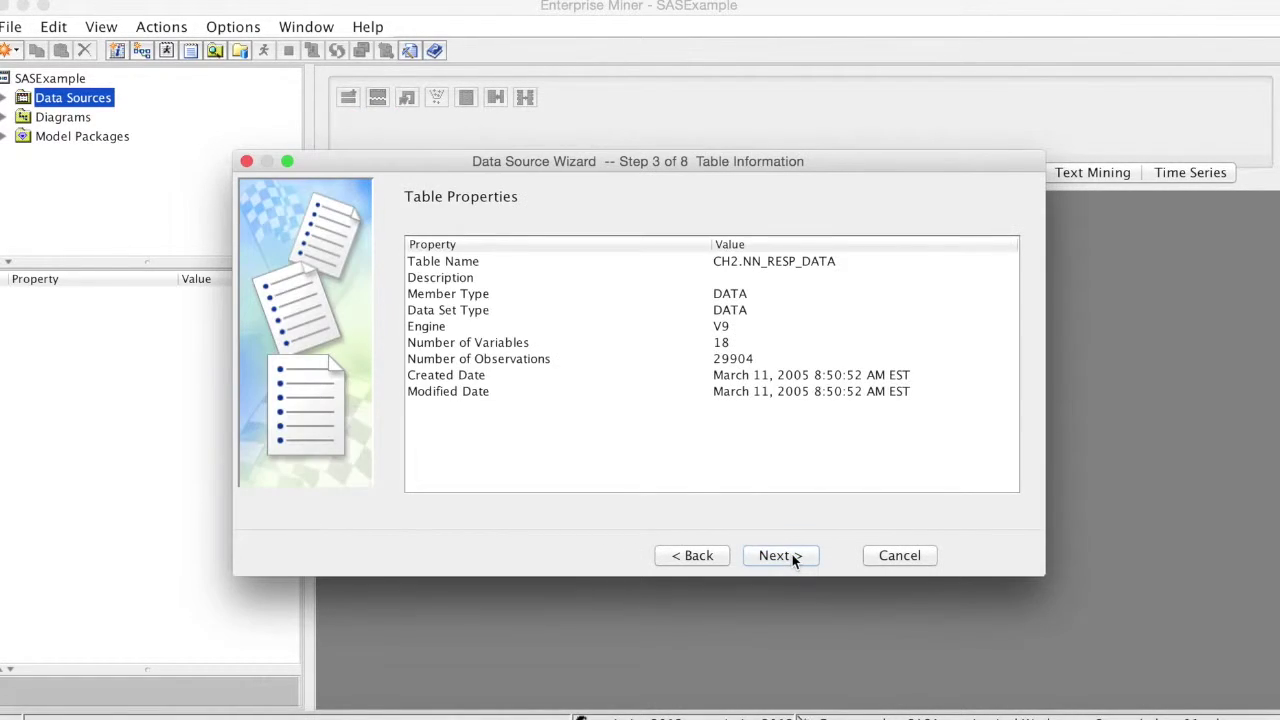
pyautogui.click(793, 556)
pyautogui.click(793, 558)
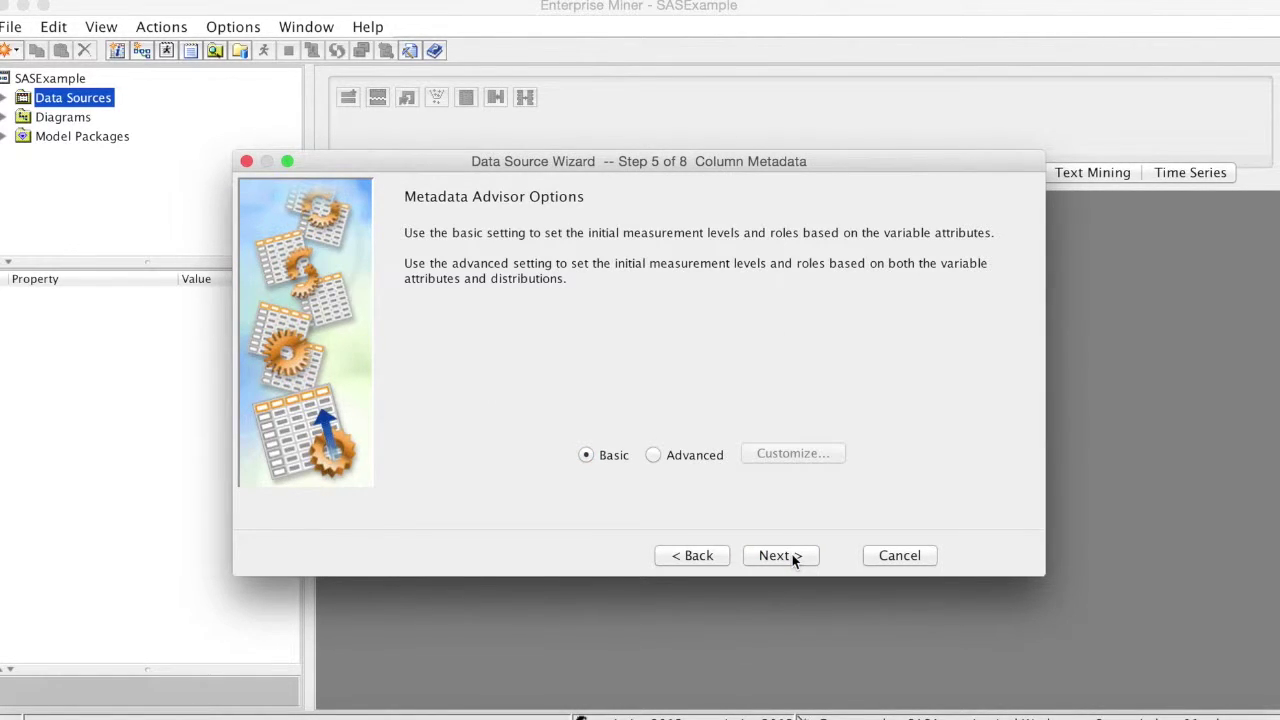
pyautogui.click(795, 560)
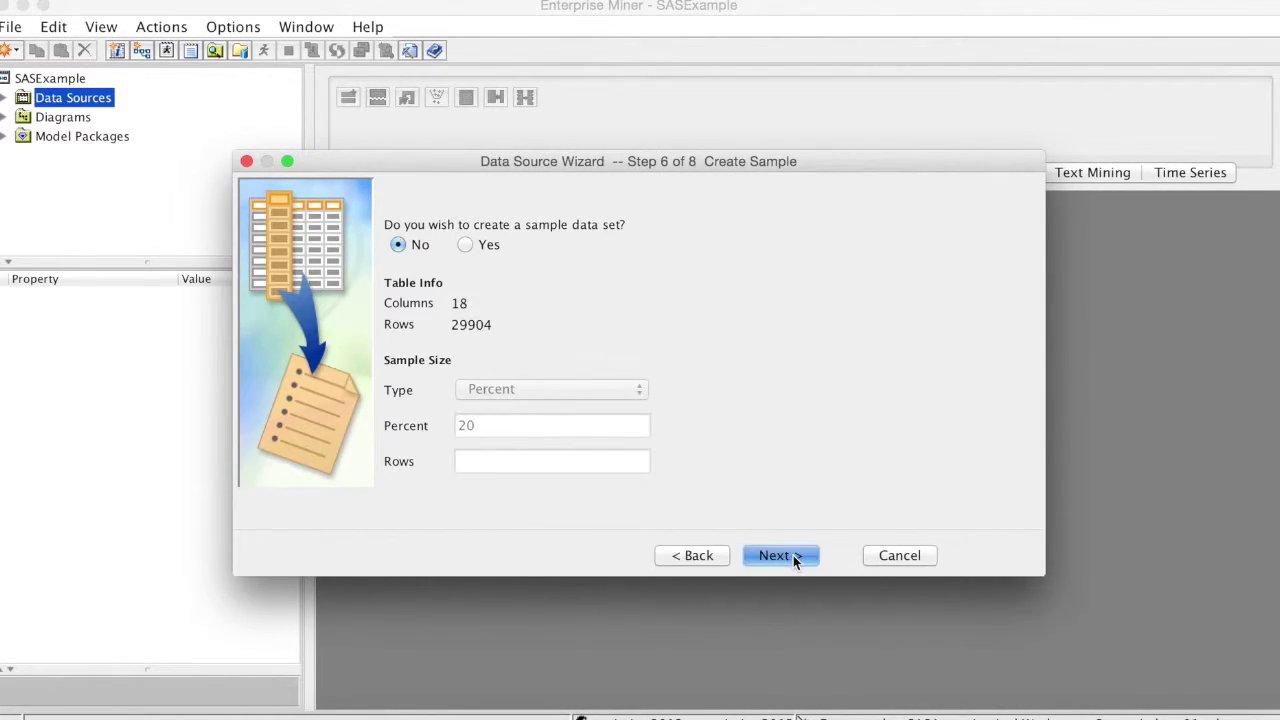
pyautogui.click(793, 555)
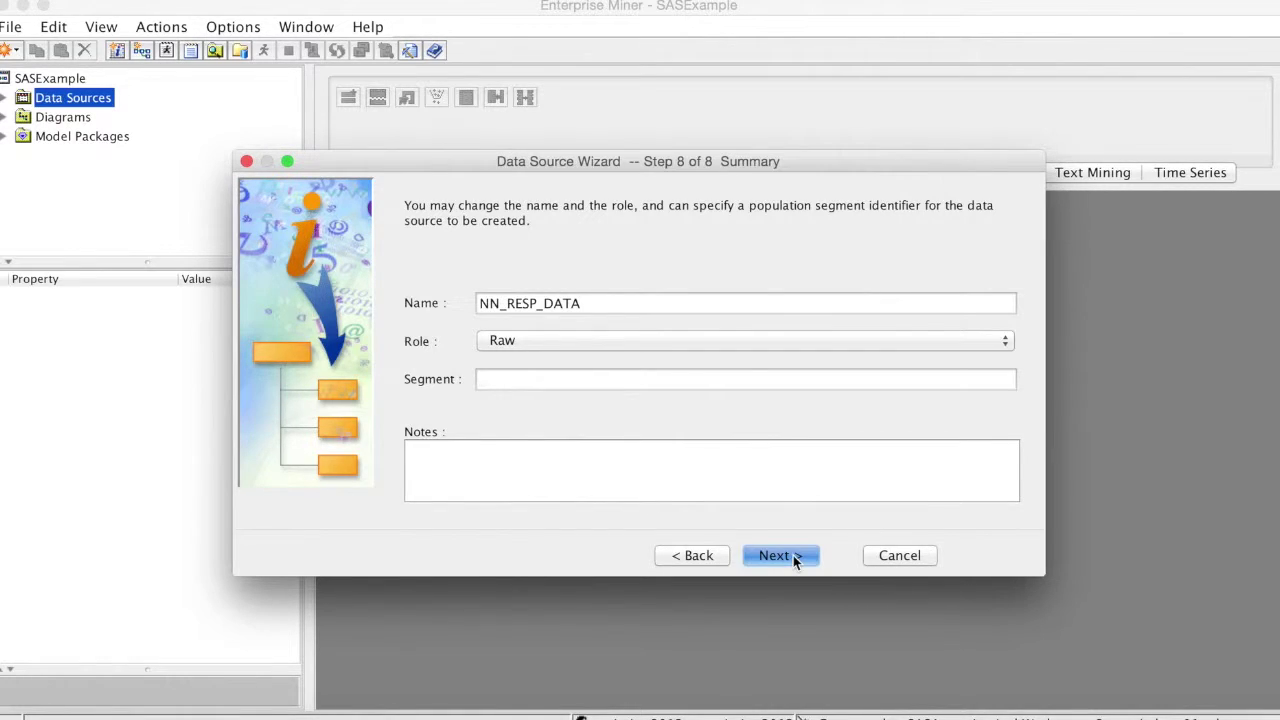
pyautogui.click(793, 555)
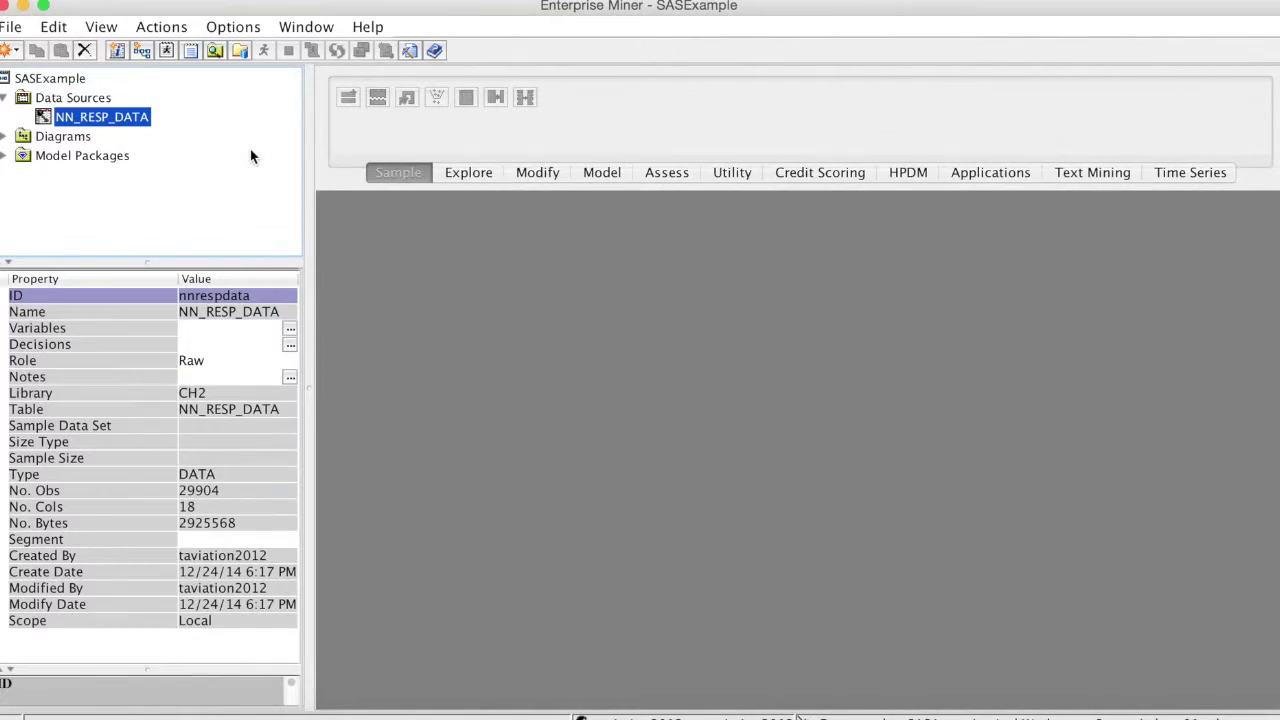